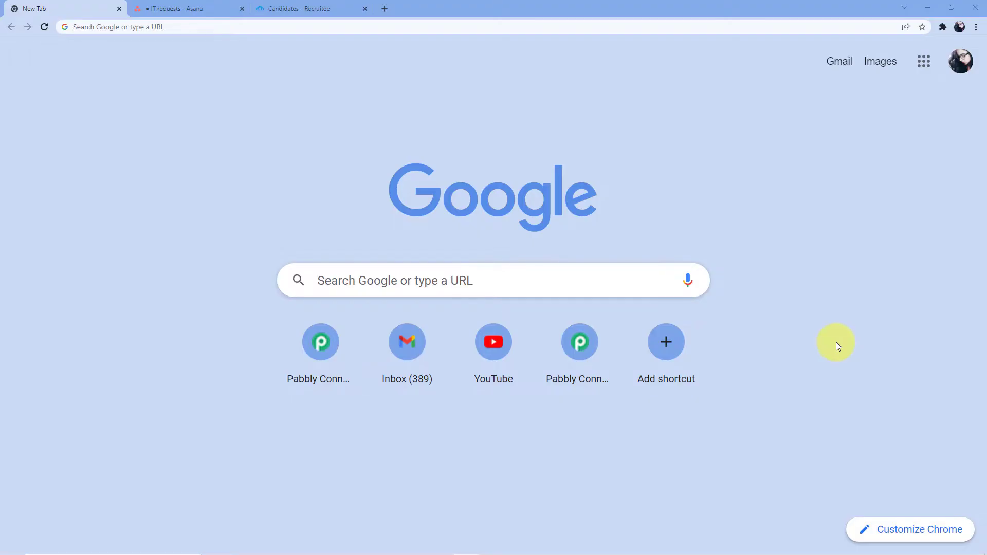
Load pabbly.com/connect in the Chrome address bar
{"action": "left_click", "coordinate": [270, 30]}
{"action": "type", "text": "pabbl"}
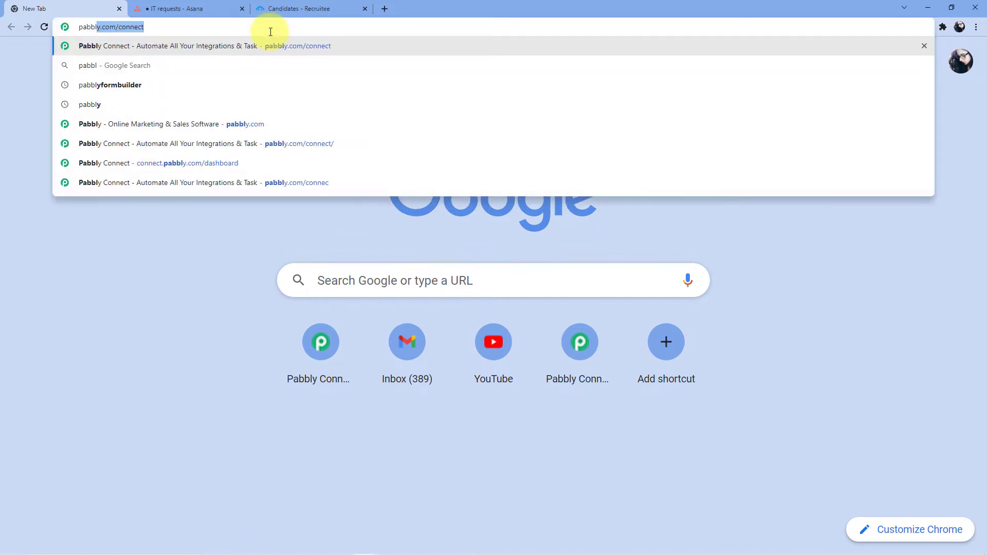
{"action": "type", "text": "y.com"}
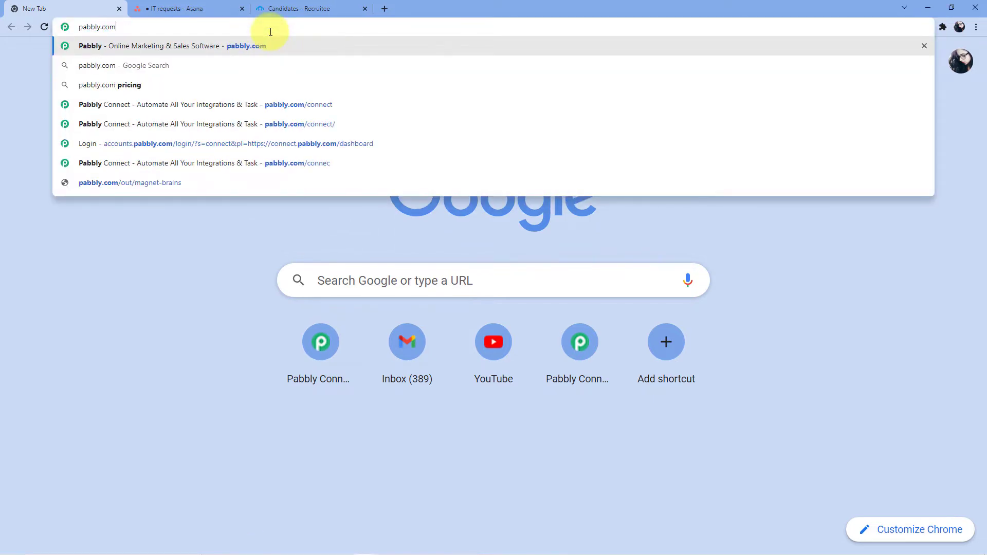
{"action": "type", "text": "/connect"}
{"action": "key", "text": "Return"}
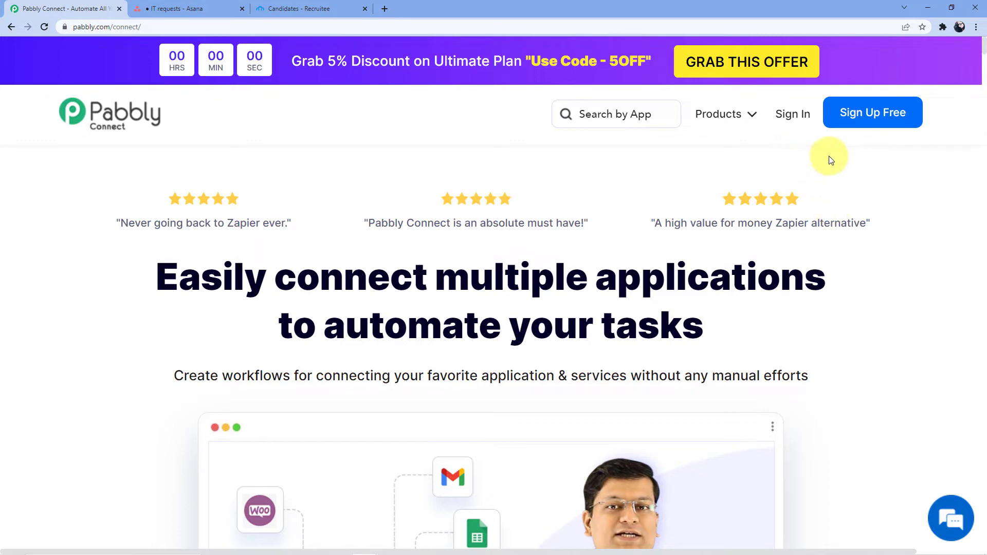
Sign in with the saved credentials and open Pabbly Connect from the apps list
{"action": "left_click", "coordinate": [791, 114]}
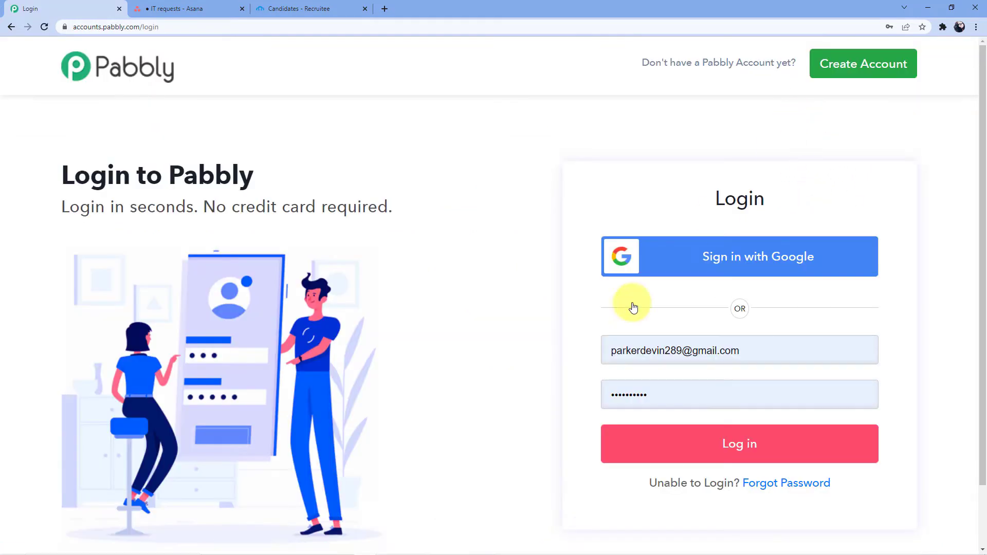
{"action": "left_click", "coordinate": [705, 451]}
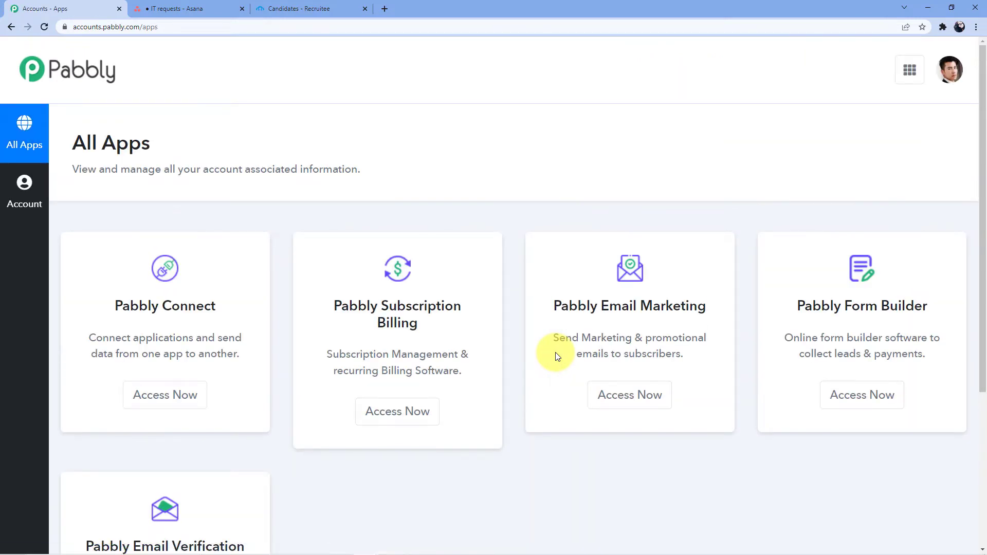
{"action": "left_click", "coordinate": [164, 400]}
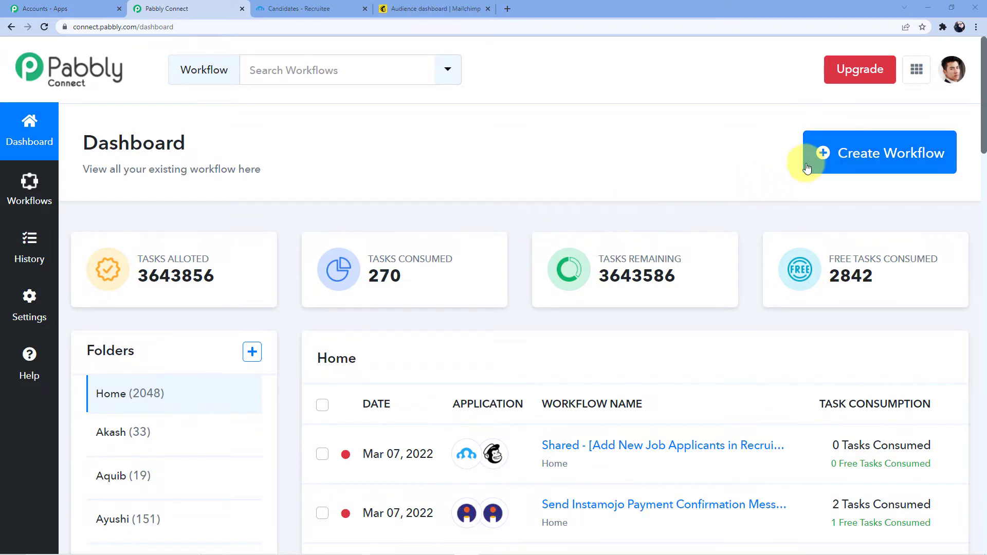
Create a new workflow named 'Recruitte to Mailchimp'
{"action": "left_click", "coordinate": [810, 154]}
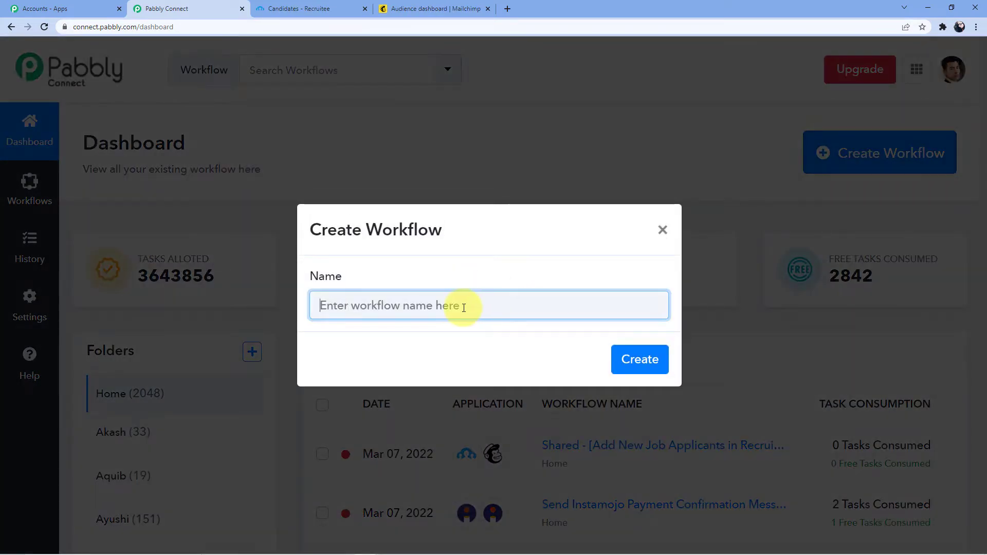
{"action": "left_click", "coordinate": [464, 306]}
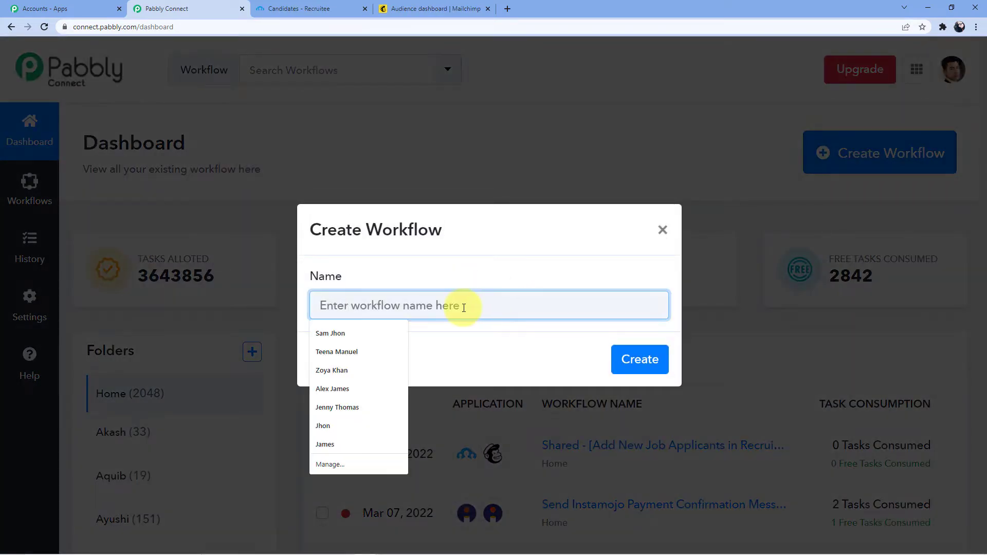
{"action": "type", "text": "Recruitt"}
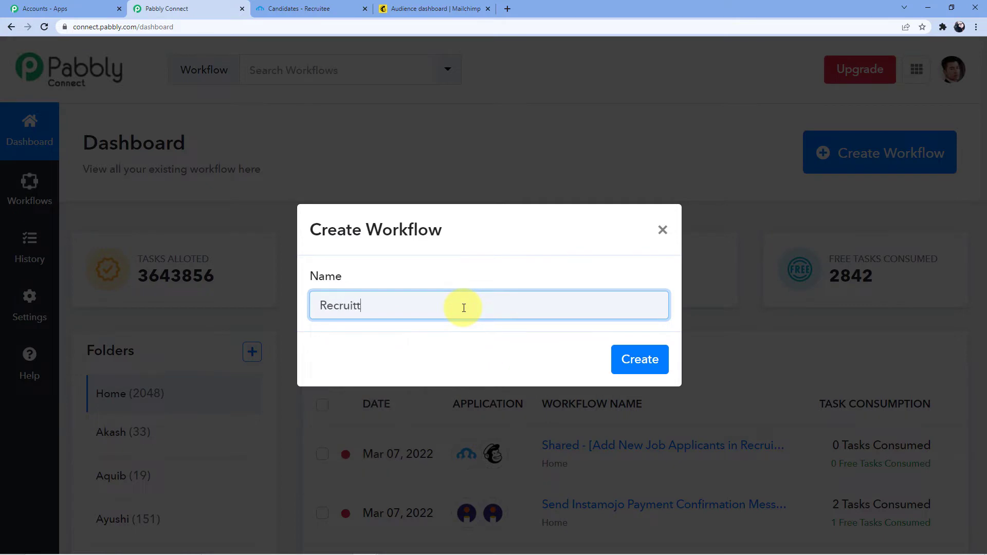
{"action": "key", "text": "BackSpace"}
{"action": "type", "text": "ee to Mailchimp"}
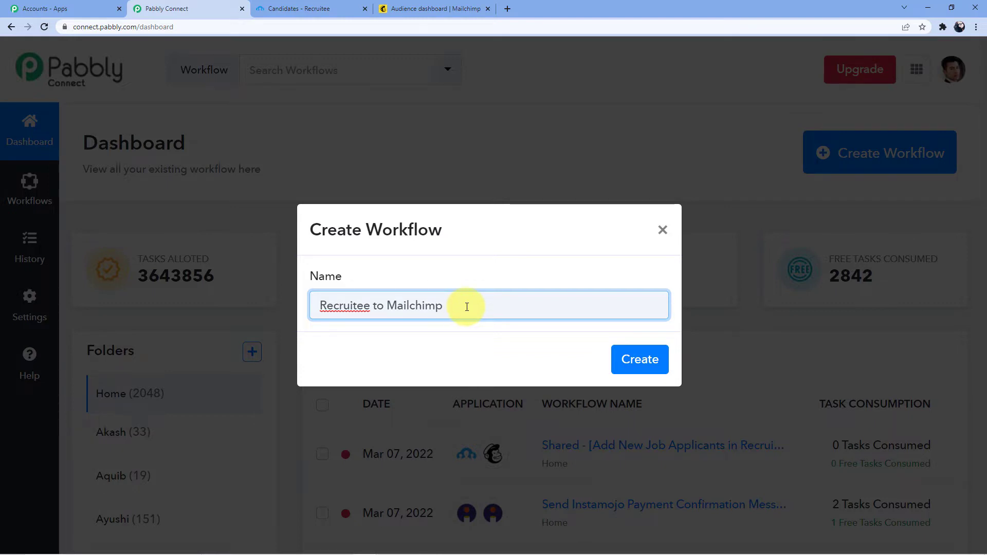
{"action": "left_click", "coordinate": [619, 365]}
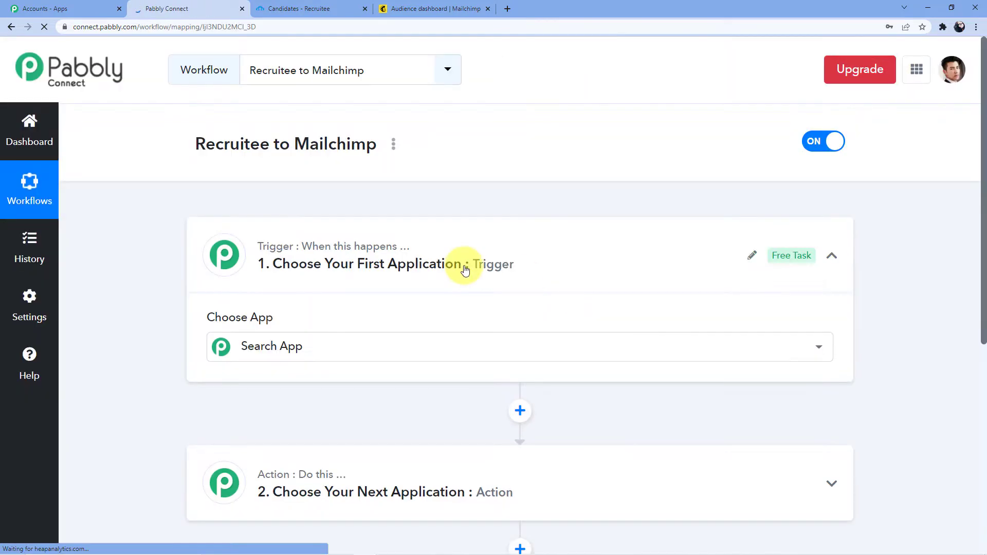
Search 'Recruitee', select it as the trigger app, and show its trigger event list
{"action": "scroll", "coordinate": [452, 213], "scroll_direction": "down", "scroll_amount": 4}
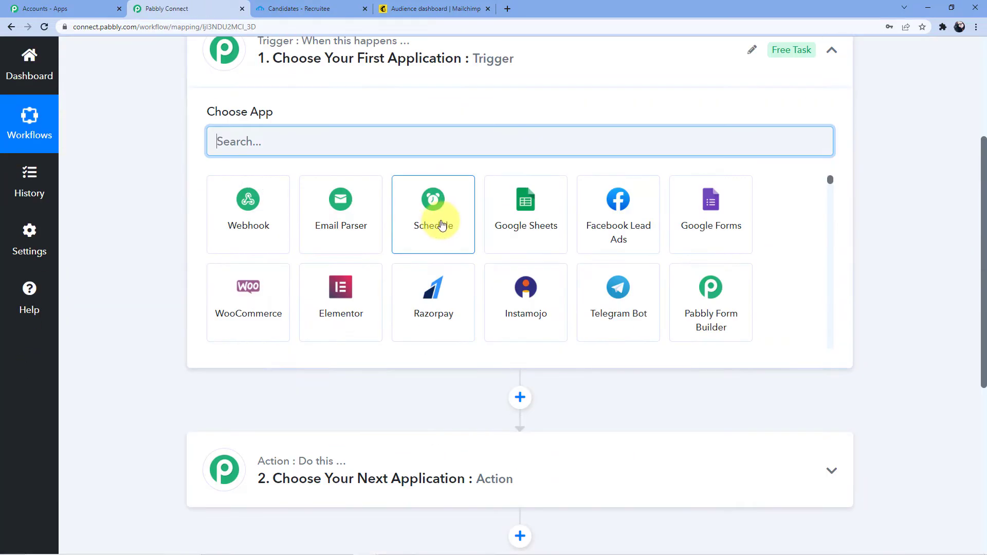
{"action": "scroll", "coordinate": [441, 227], "scroll_direction": "down", "scroll_amount": 2}
{"action": "scroll", "coordinate": [407, 227], "scroll_direction": "up", "scroll_amount": 1}
{"action": "scroll", "coordinate": [407, 228], "scroll_direction": "up", "scroll_amount": 2}
{"action": "scroll", "coordinate": [318, 73], "scroll_direction": "up", "scroll_amount": 2}
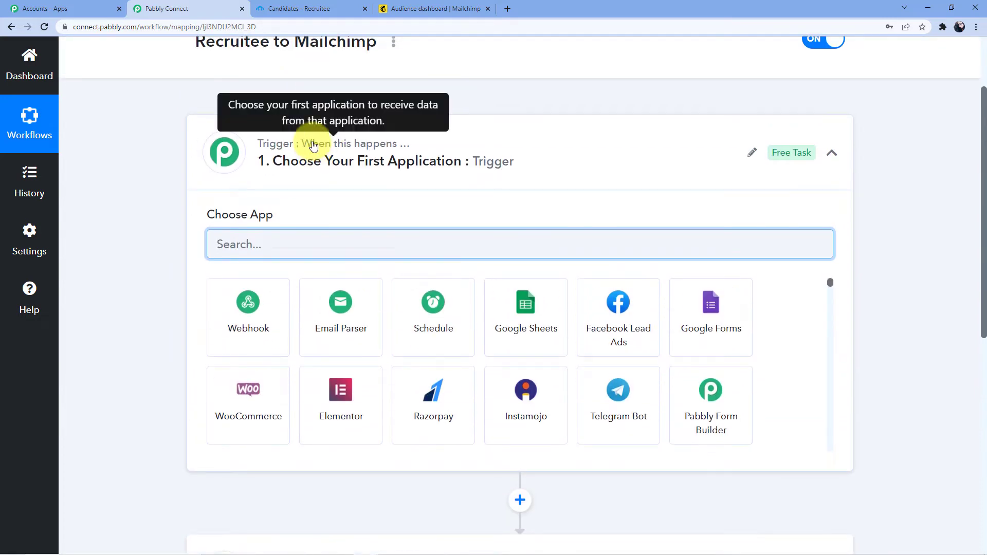
{"action": "scroll", "coordinate": [221, 150], "scroll_direction": "down", "scroll_amount": 5}
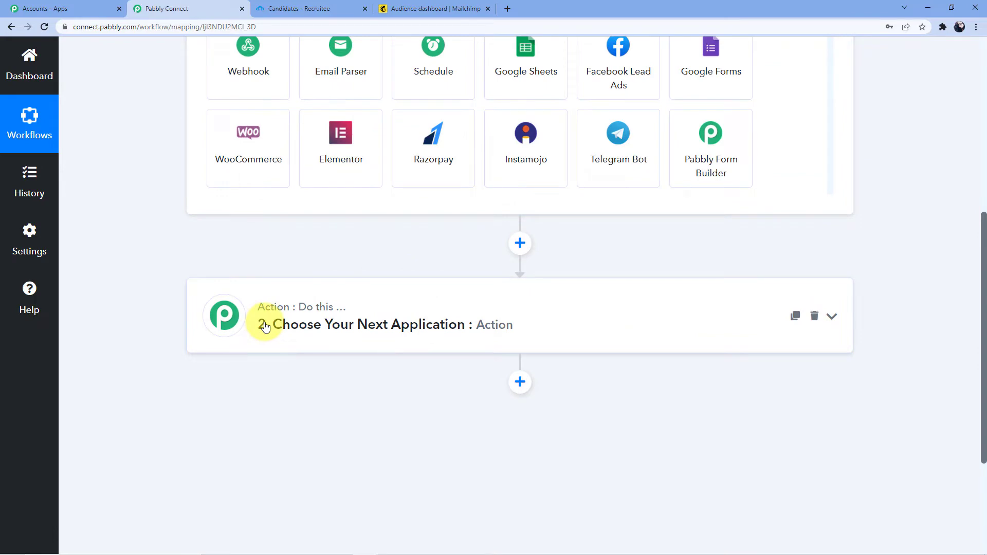
{"action": "scroll", "coordinate": [302, 324], "scroll_direction": "up", "scroll_amount": 5}
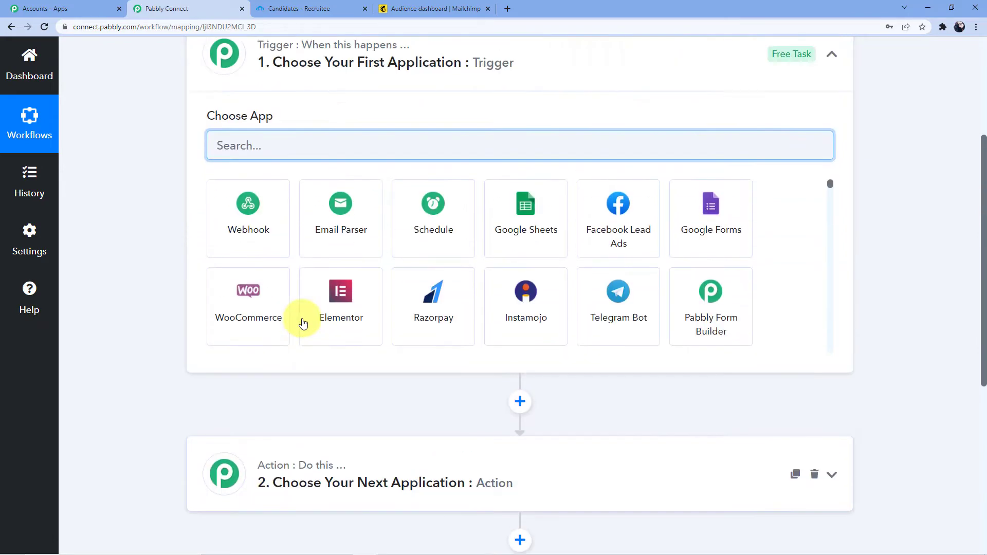
{"action": "scroll", "coordinate": [302, 322], "scroll_direction": "down", "scroll_amount": 2}
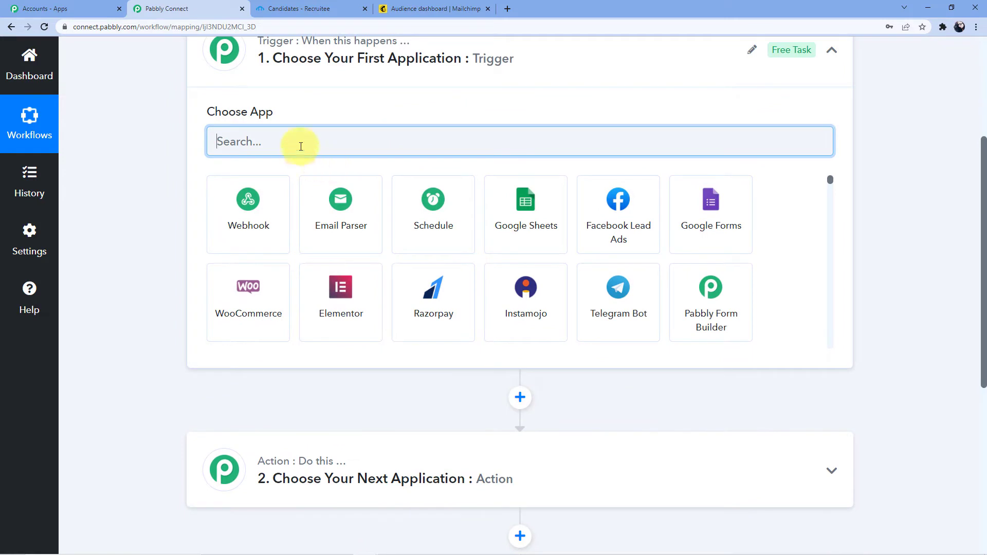
{"action": "type", "text": "Recruitee"}
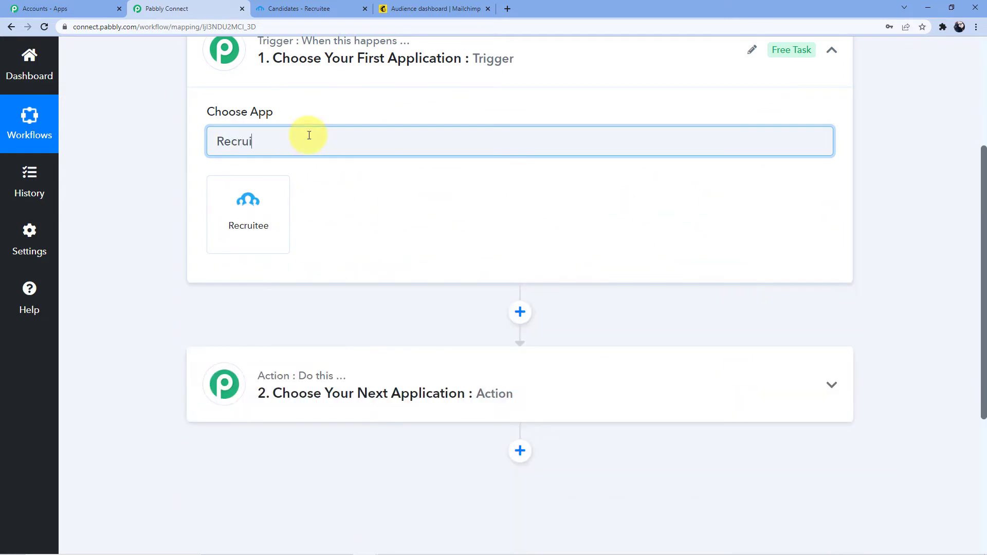
{"action": "left_click", "coordinate": [275, 193]}
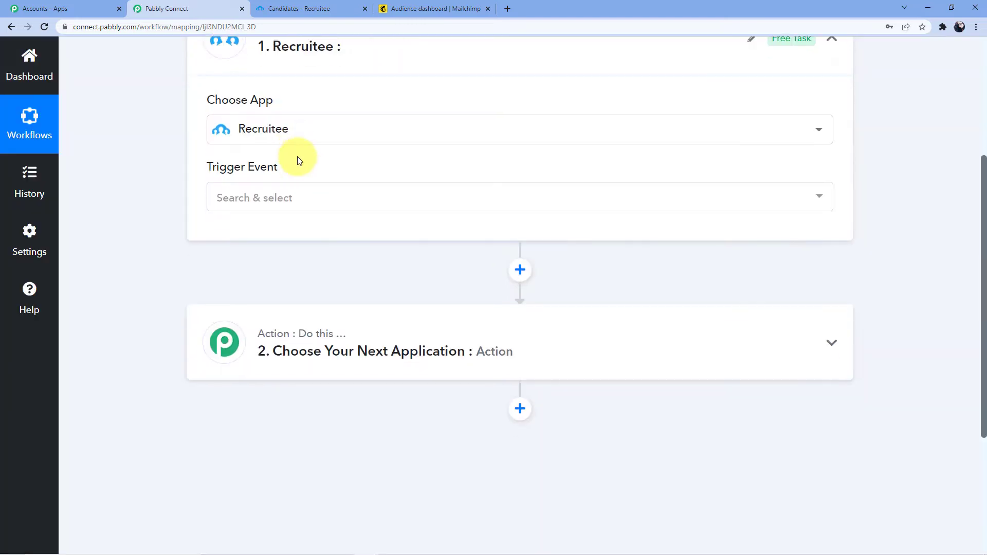
{"action": "scroll", "coordinate": [287, 161], "scroll_direction": "down", "scroll_amount": 1}
{"action": "left_click", "coordinate": [282, 161]}
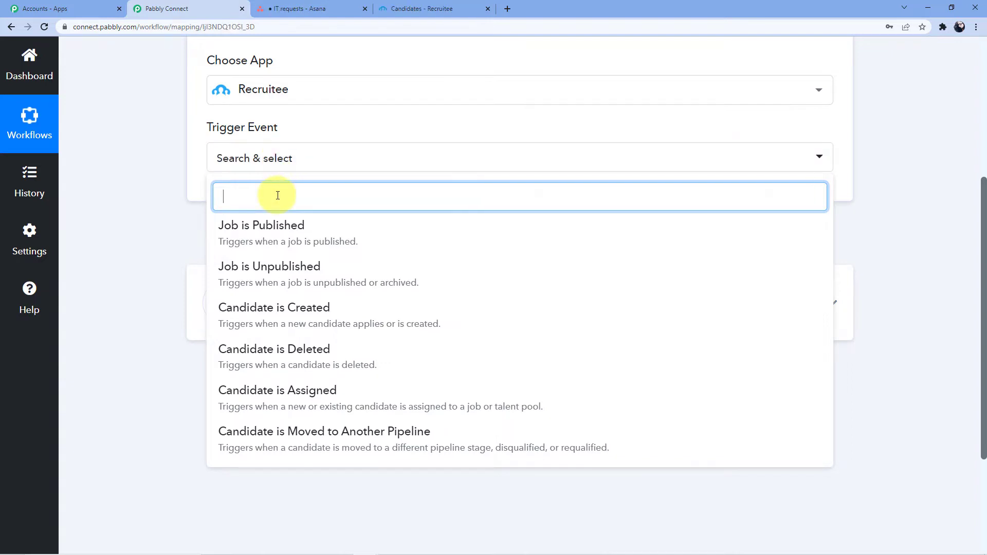
Set the trigger event to Candidate is Created, then copy the webhook URL and start capturing
{"action": "type", "text": "Candidate"}
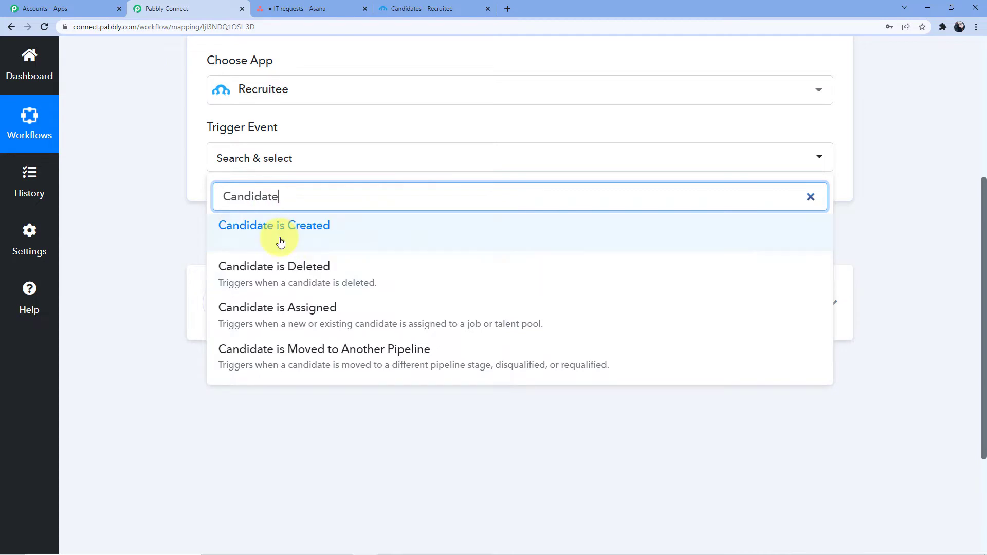
{"action": "left_click", "coordinate": [278, 240]}
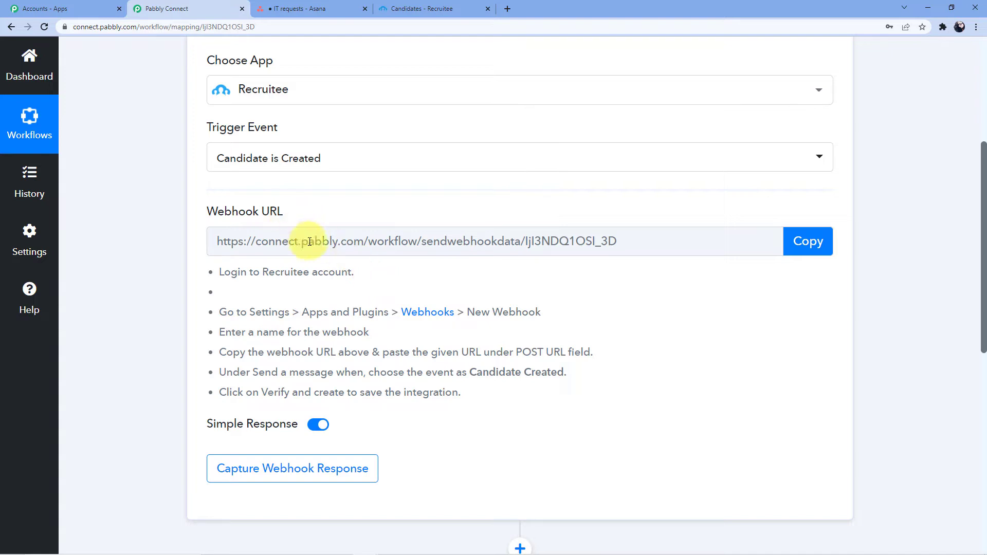
{"action": "left_click_drag", "start_coordinate": [219, 276], "coordinate": [495, 411]}
{"action": "left_click", "coordinate": [409, 388]}
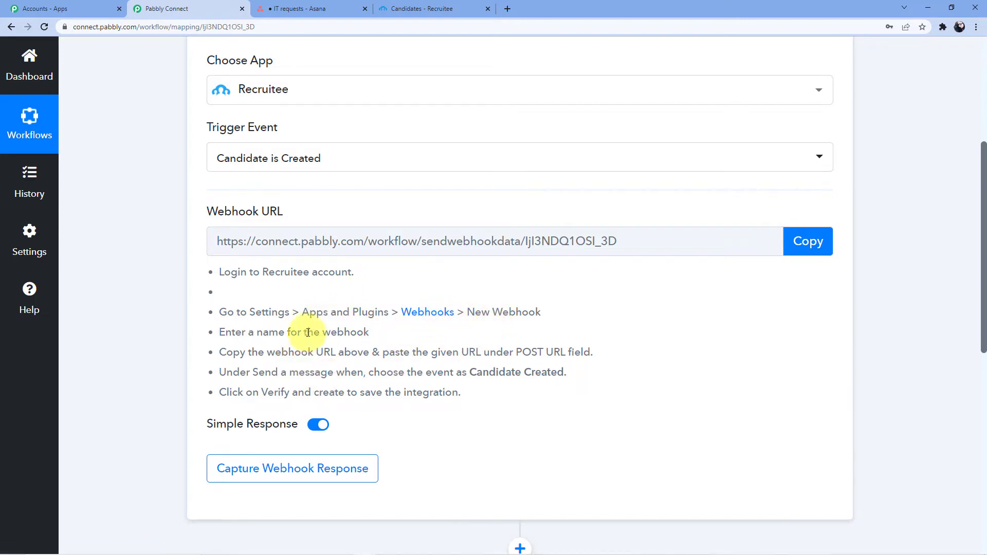
{"action": "left_click", "coordinate": [800, 246]}
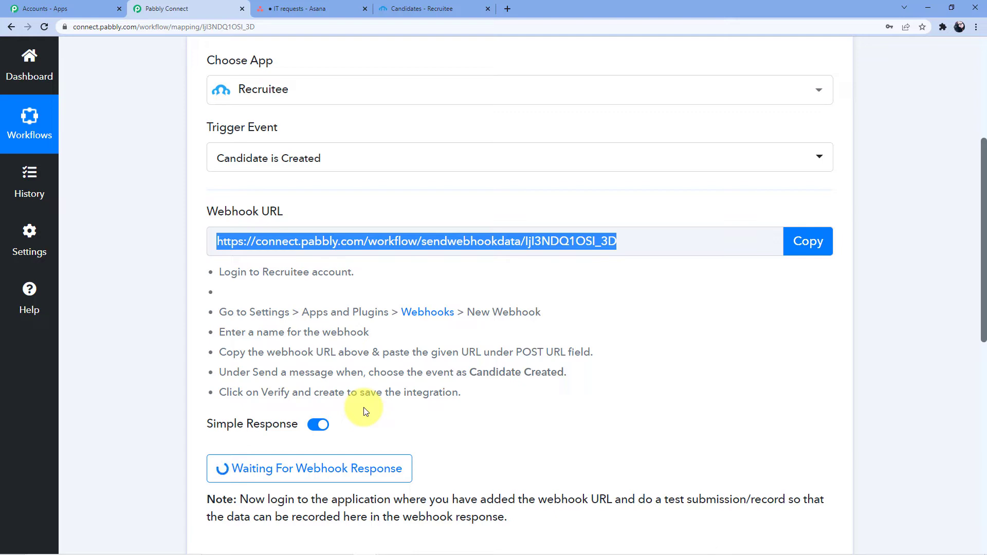
Go to Recruitee Settings > Apps and plugins > Webhooks, close the chat popup, start a new webhook
{"action": "left_click", "coordinate": [462, 9]}
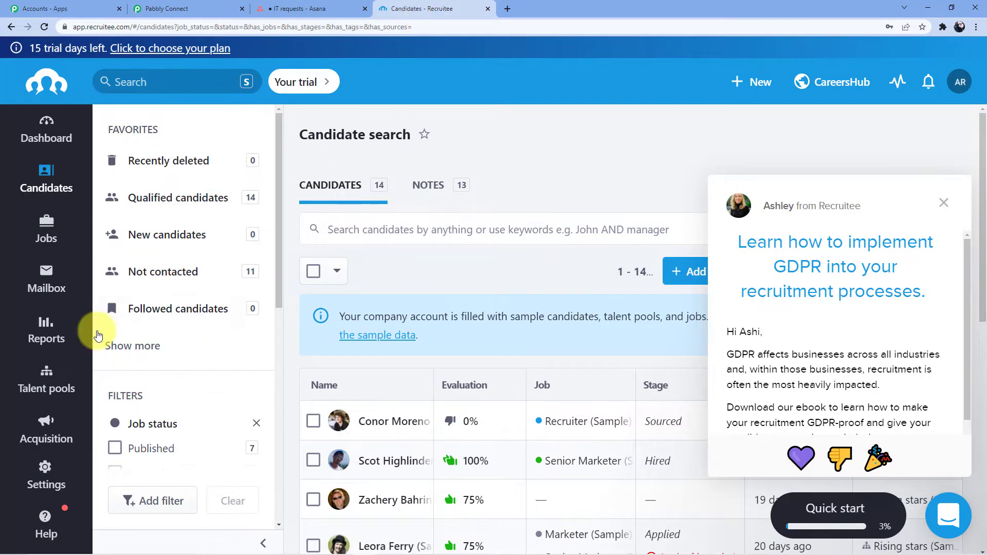
{"action": "scroll", "coordinate": [97, 329], "scroll_direction": "down", "scroll_amount": 4}
{"action": "left_click", "coordinate": [43, 477]}
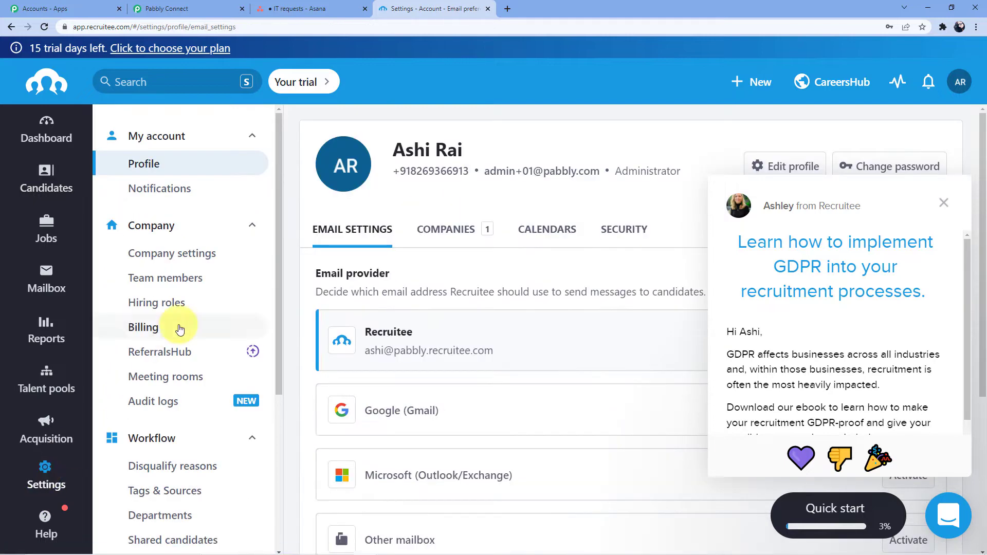
{"action": "scroll", "coordinate": [185, 329], "scroll_direction": "down", "scroll_amount": 5}
{"action": "scroll", "coordinate": [191, 462], "scroll_direction": "down", "scroll_amount": 3}
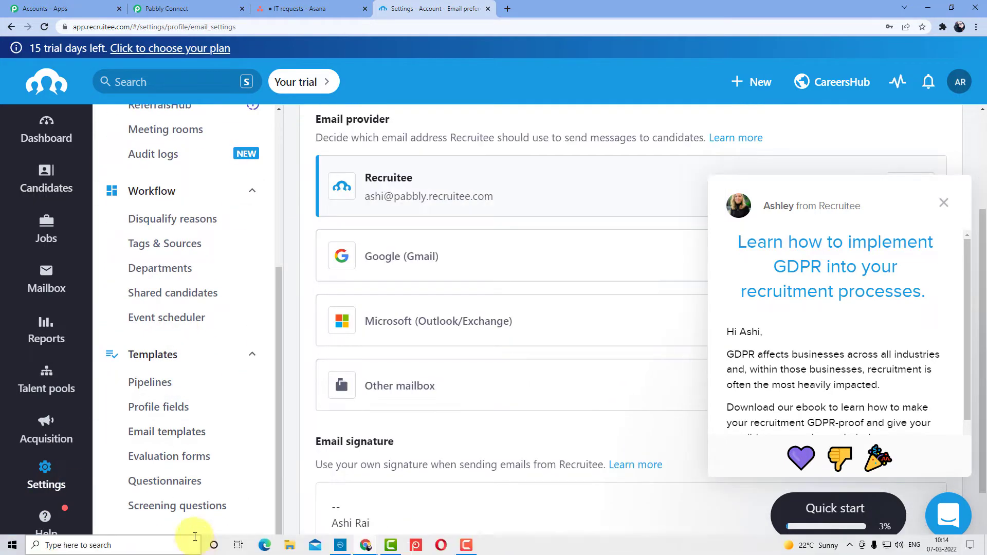
{"action": "left_click", "coordinate": [199, 544]}
{"action": "scroll", "coordinate": [242, 370], "scroll_direction": "down", "scroll_amount": 7}
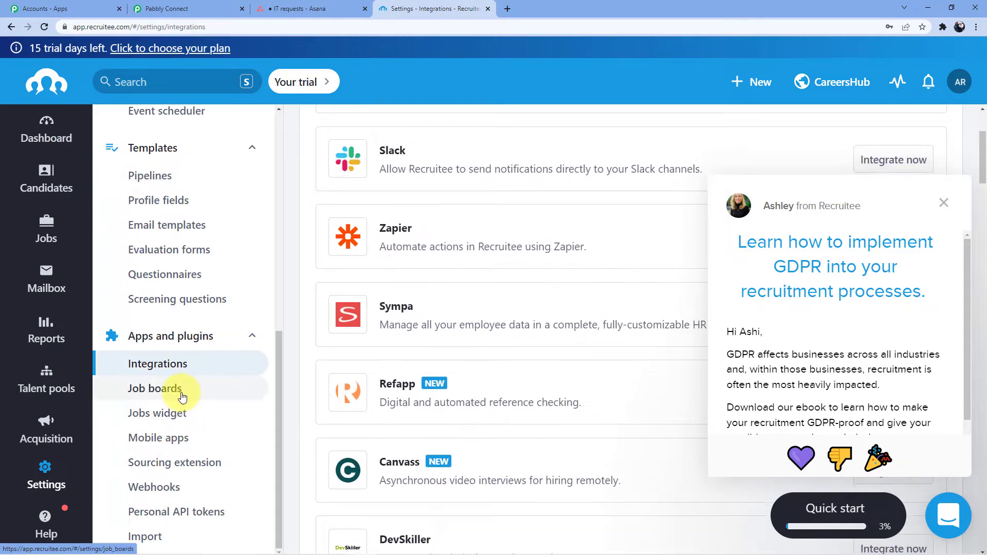
{"action": "left_click", "coordinate": [154, 489]}
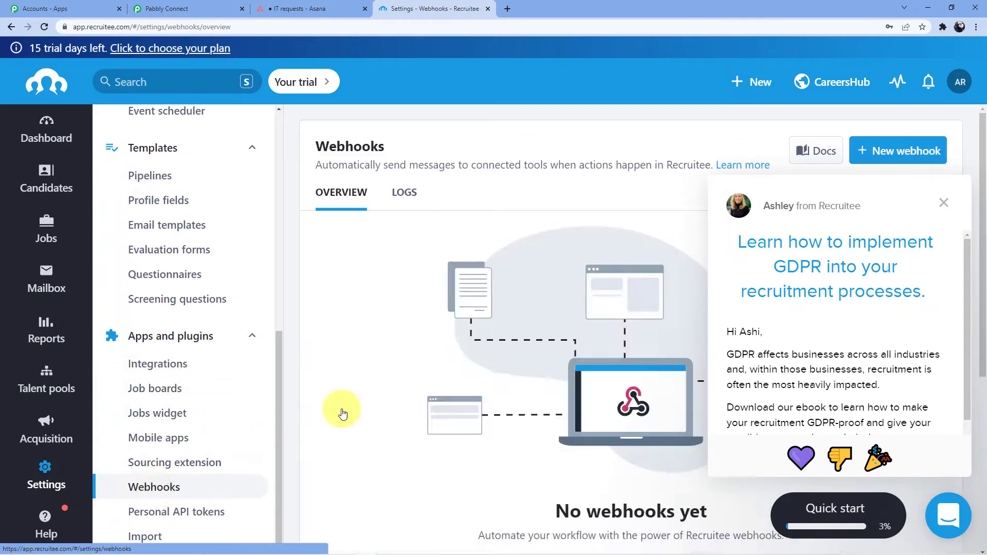
{"action": "left_click", "coordinate": [944, 204]}
{"action": "left_click", "coordinate": [881, 157]}
Name the webhook 'Recruitee to Asana' and paste the Pabbly webhook URL as the POST URL
{"action": "left_click", "coordinate": [328, 177]}
{"action": "type", "text": "Recruitee to"}
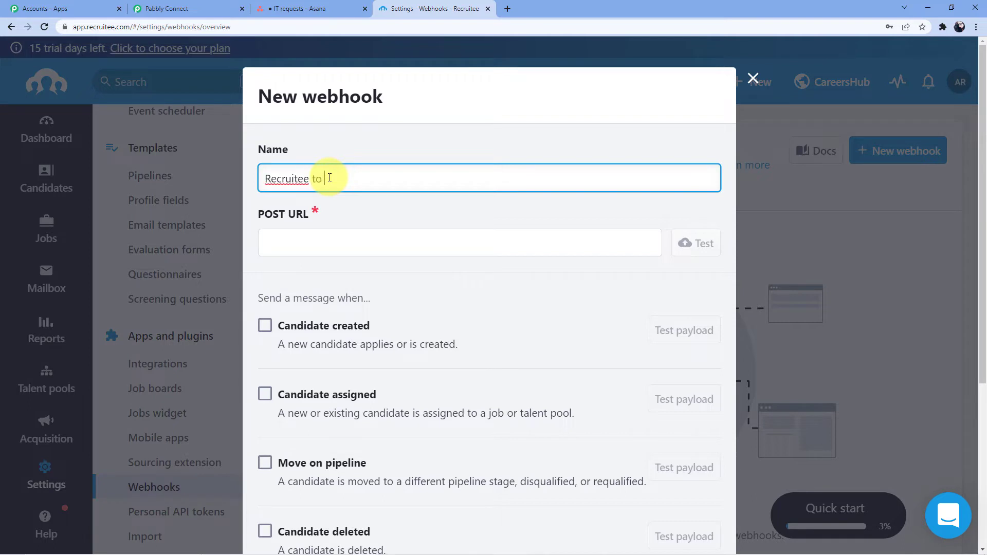
{"action": "type", "text": " Asana"}
{"action": "left_click", "coordinate": [297, 249]}
{"action": "key", "text": "ctrl+v"}
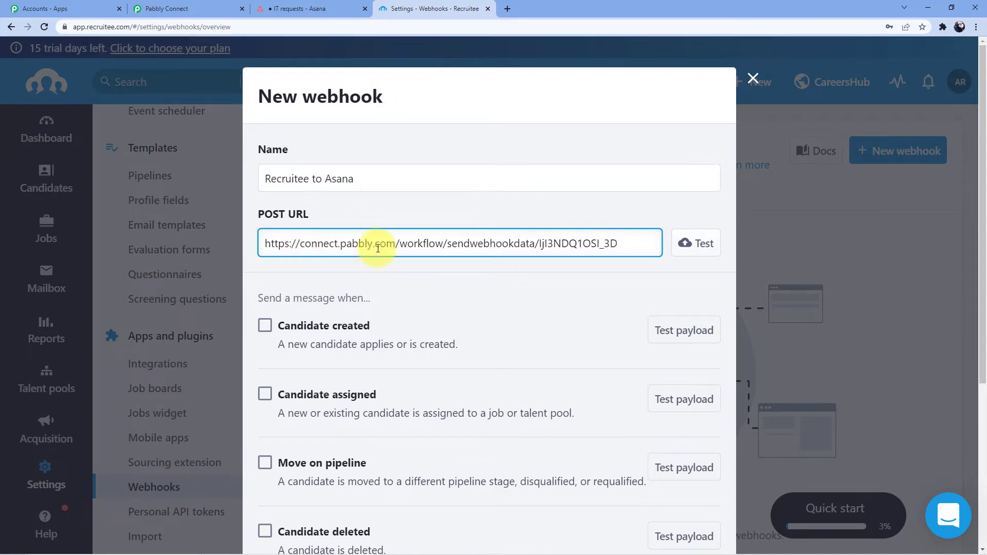
Tick Candidate created and verify and create the webhook
{"action": "scroll", "coordinate": [393, 260], "scroll_direction": "down", "scroll_amount": 1}
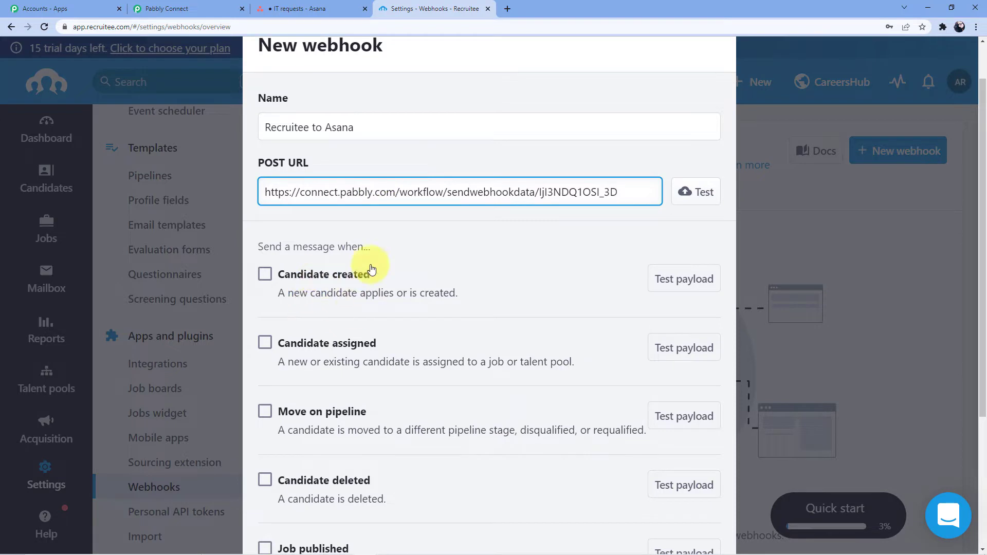
{"action": "left_click", "coordinate": [263, 276]}
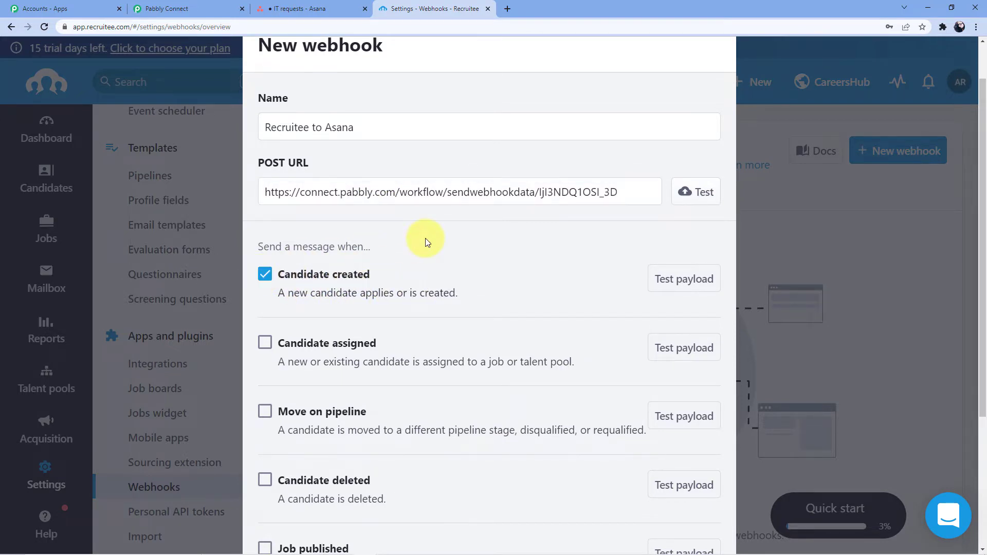
{"action": "scroll", "coordinate": [490, 238], "scroll_direction": "down", "scroll_amount": 3}
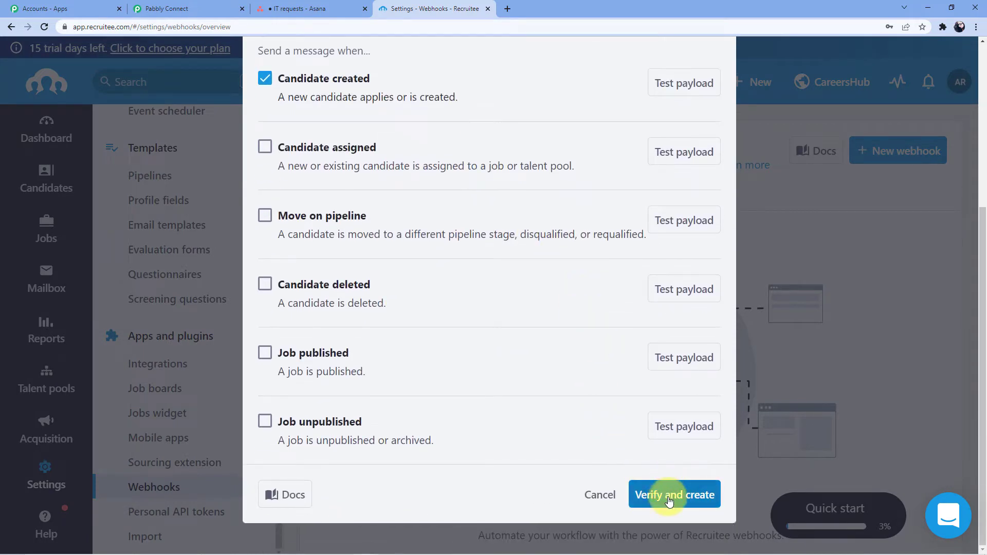
{"action": "left_click", "coordinate": [653, 491]}
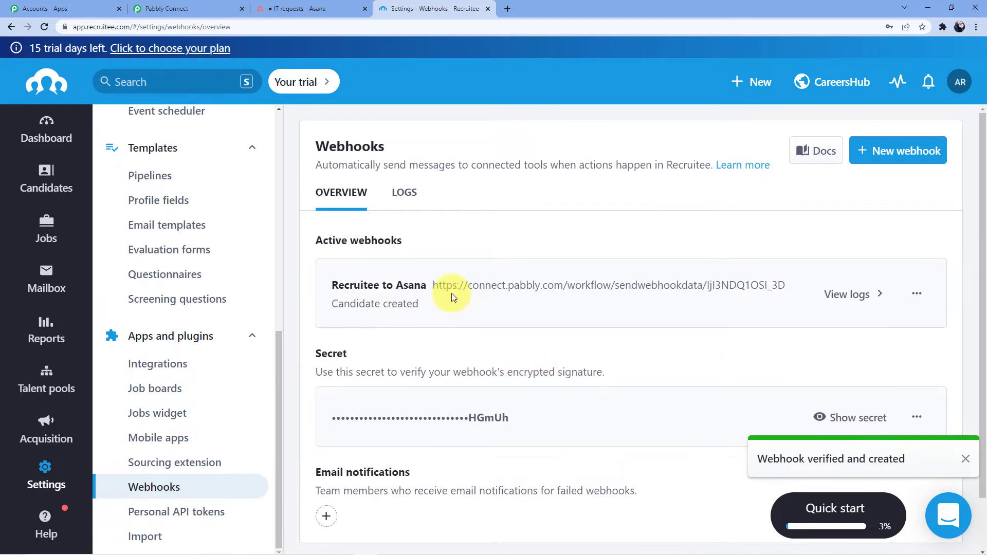
Return to the Pabbly Connect workflow and scroll to the webhook response section
{"action": "scroll", "coordinate": [457, 291], "scroll_direction": "down", "scroll_amount": 2}
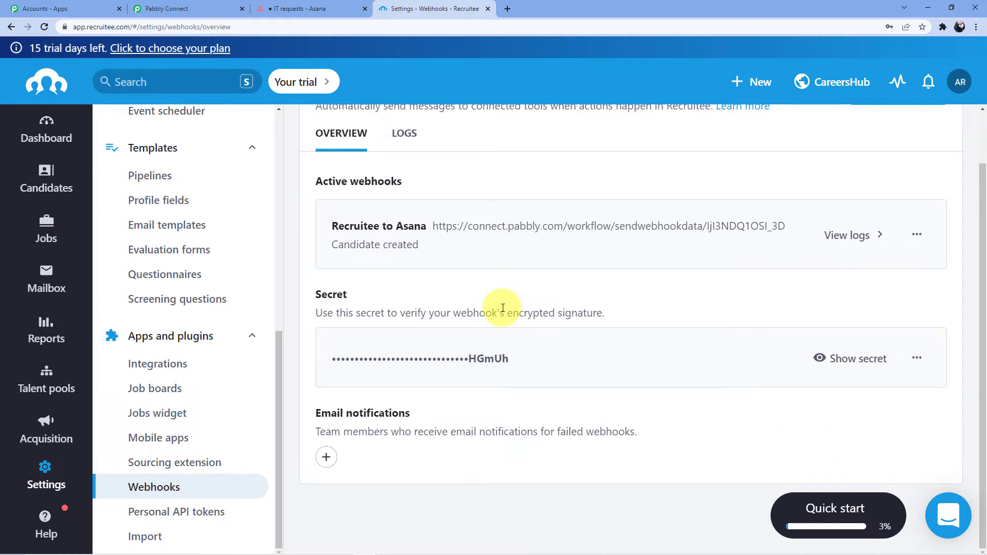
{"action": "left_click", "coordinate": [227, 9]}
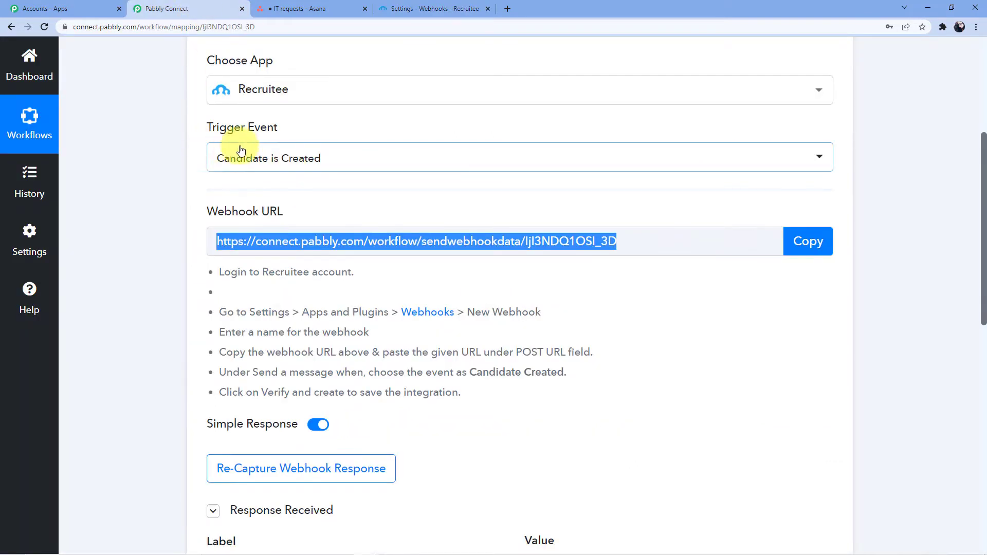
{"action": "scroll", "coordinate": [321, 134], "scroll_direction": "down", "scroll_amount": 5}
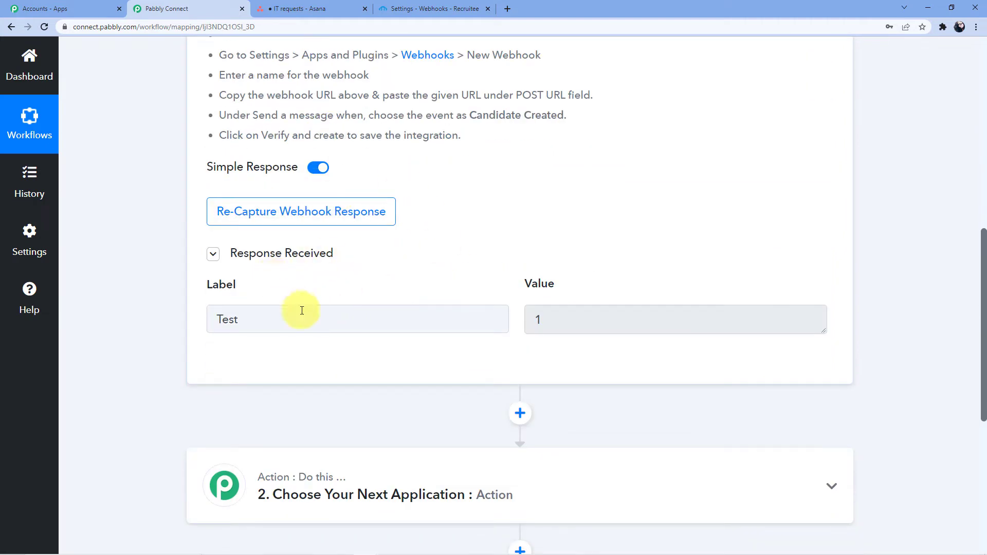
Confirm recapturing the webhook response, then open Recruitee's Candidates search page
{"action": "left_click", "coordinate": [326, 211]}
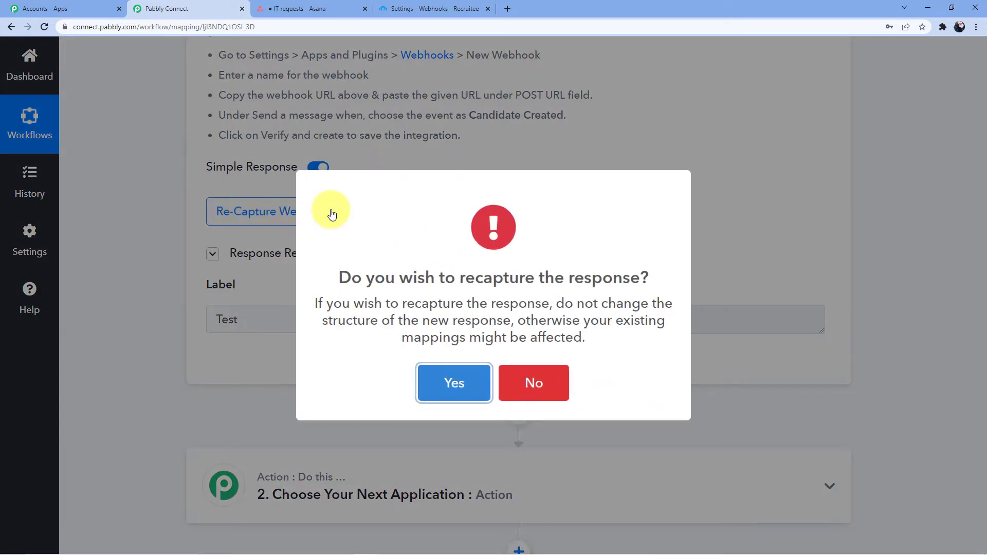
{"action": "left_click", "coordinate": [459, 384]}
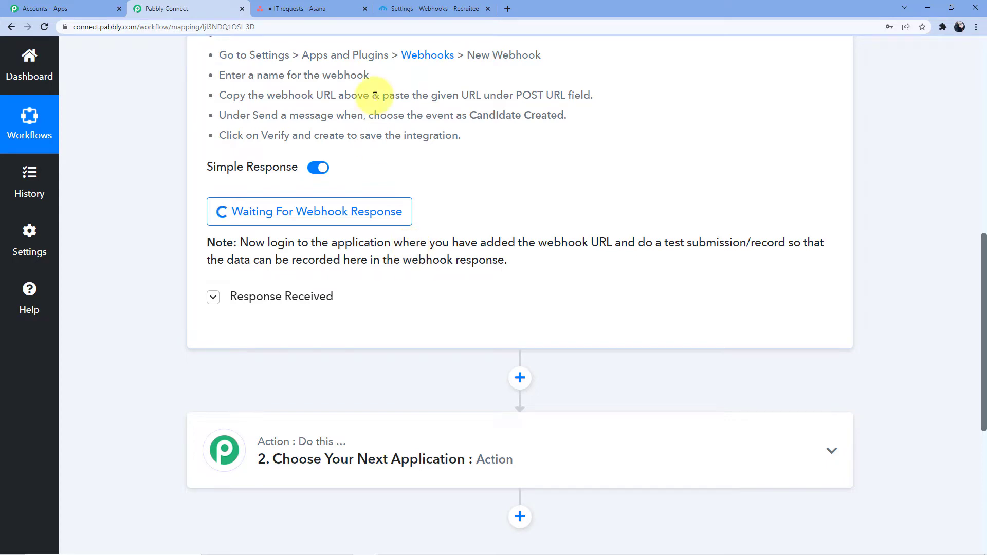
{"action": "left_click", "coordinate": [435, 9]}
{"action": "scroll", "coordinate": [486, 197], "scroll_direction": "up", "scroll_amount": 2}
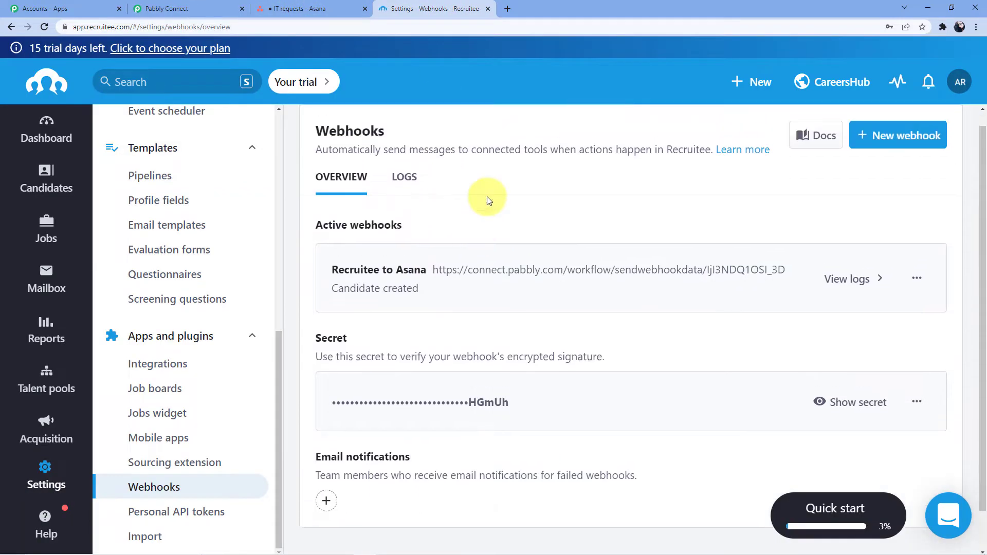
{"action": "left_click", "coordinate": [49, 183]}
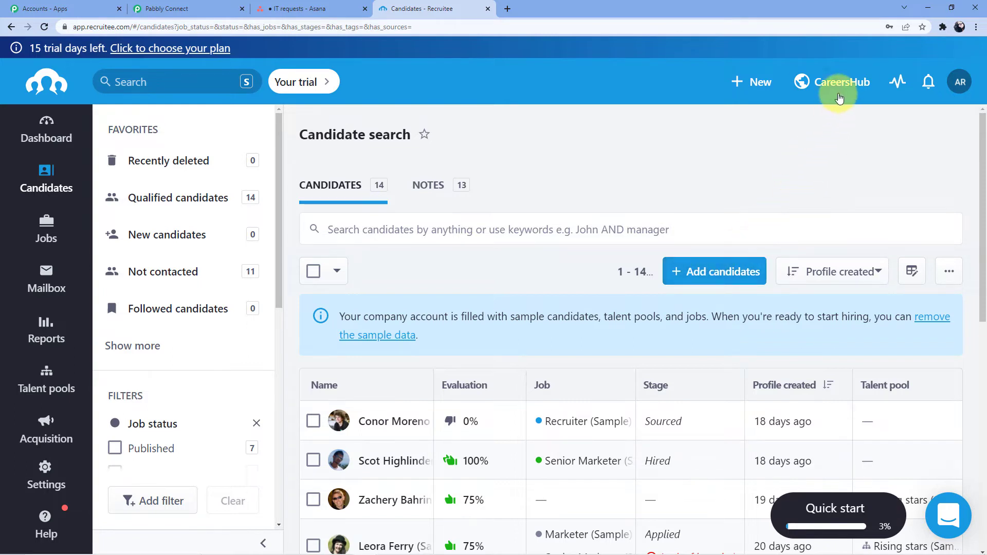
Open the careers site from CareersHub and start applying to the Senior Marketer (Sample) job
{"action": "left_click", "coordinate": [854, 86]}
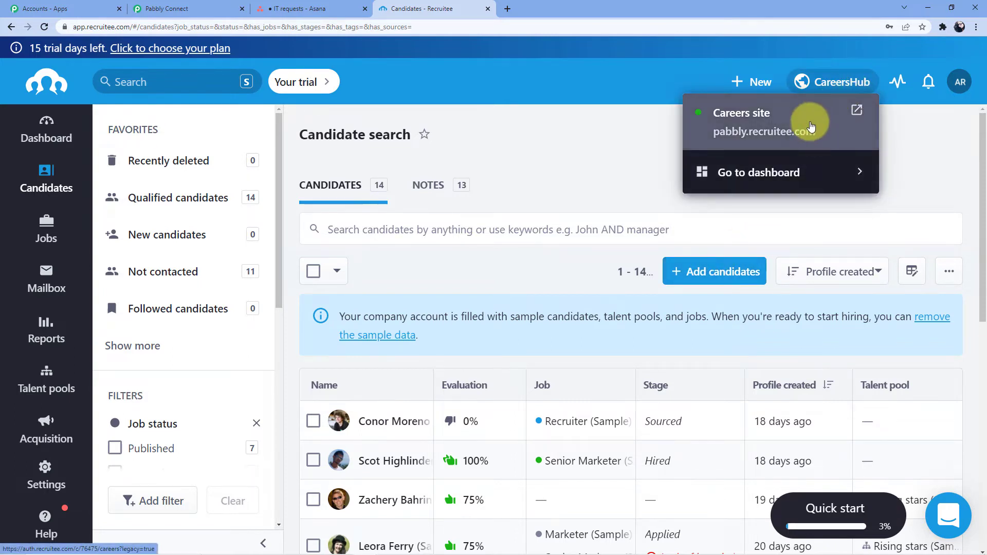
{"action": "left_click", "coordinate": [810, 124]}
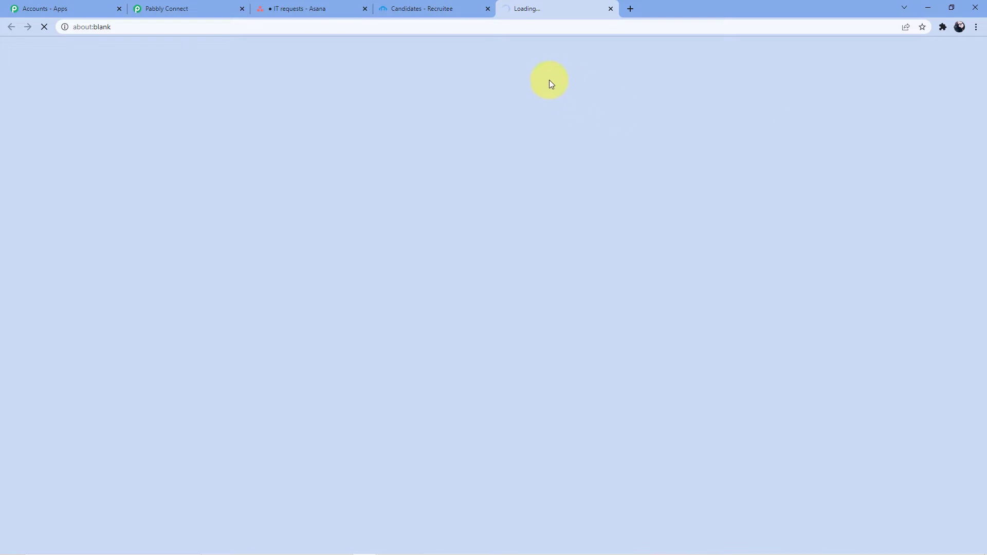
{"action": "scroll", "coordinate": [178, 283], "scroll_direction": "down", "scroll_amount": 5}
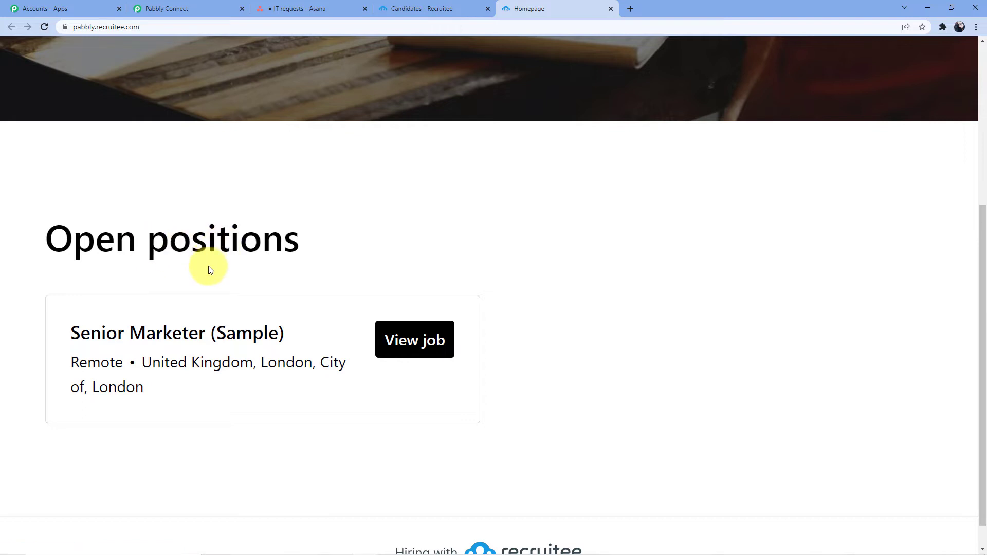
{"action": "left_click", "coordinate": [403, 338]}
{"action": "scroll", "coordinate": [245, 241], "scroll_direction": "down", "scroll_amount": 4}
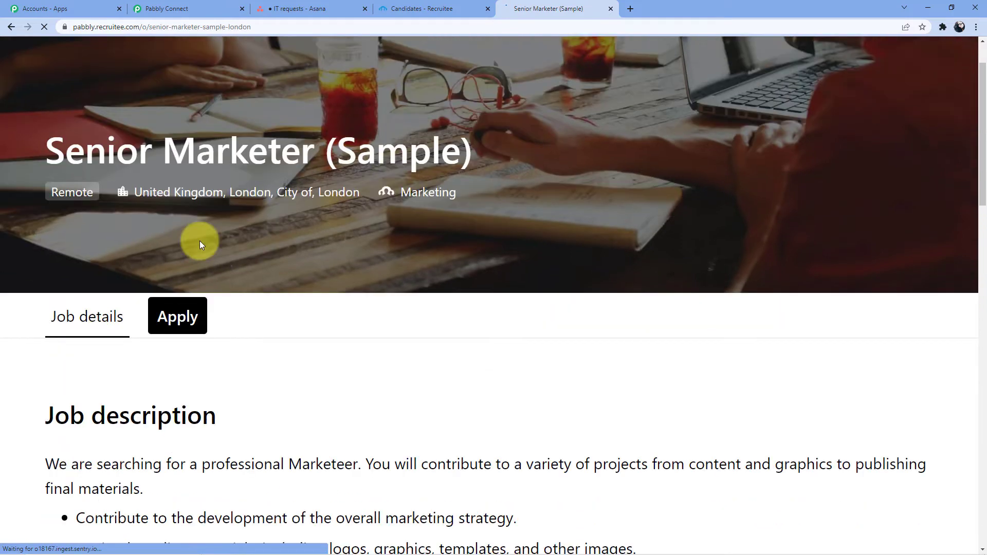
{"action": "left_click", "coordinate": [187, 186]}
Scroll through the application form, then return to the Recruitee candidate search tab
{"action": "scroll", "coordinate": [247, 201], "scroll_direction": "down", "scroll_amount": 5}
{"action": "scroll", "coordinate": [236, 209], "scroll_direction": "up", "scroll_amount": 3}
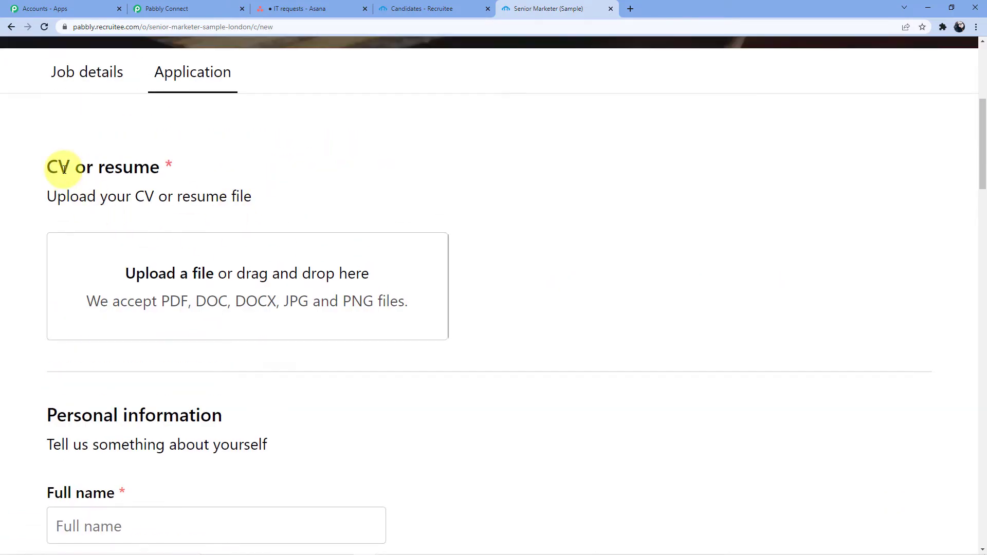
{"action": "scroll", "coordinate": [211, 260], "scroll_direction": "down", "scroll_amount": 2}
{"action": "scroll", "coordinate": [216, 257], "scroll_direction": "down", "scroll_amount": 4}
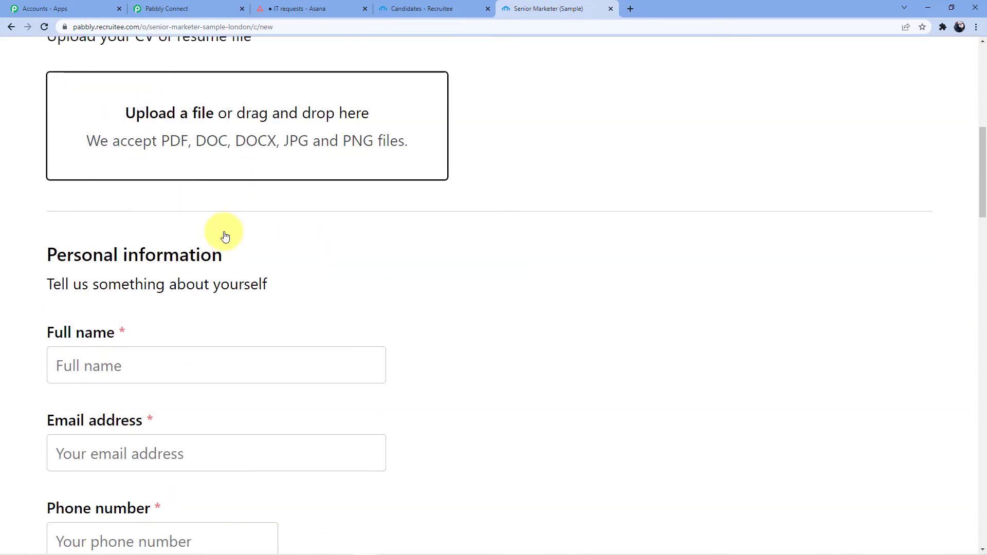
{"action": "scroll", "coordinate": [124, 231], "scroll_direction": "down", "scroll_amount": 2}
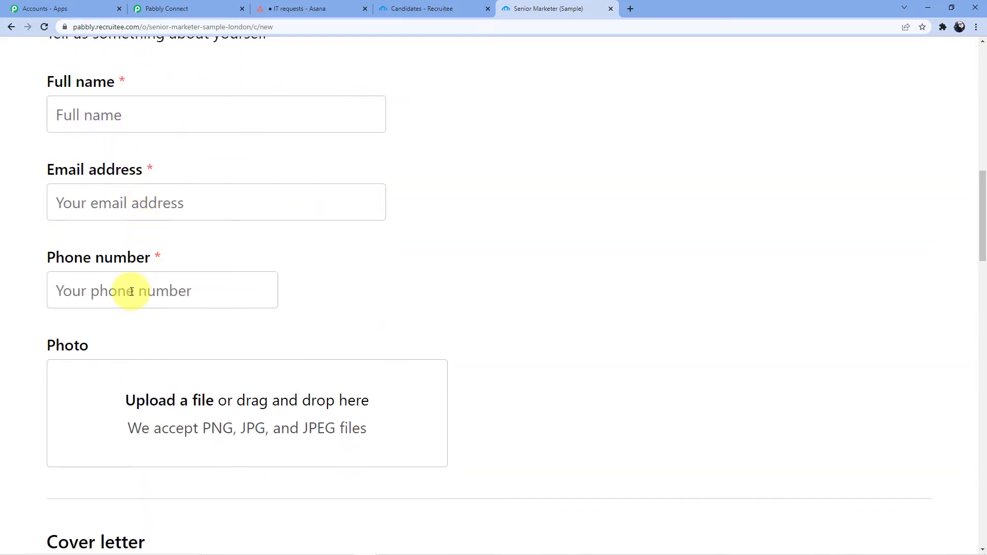
{"action": "scroll", "coordinate": [156, 286], "scroll_direction": "down", "scroll_amount": 4}
{"action": "scroll", "coordinate": [126, 329], "scroll_direction": "down", "scroll_amount": 4}
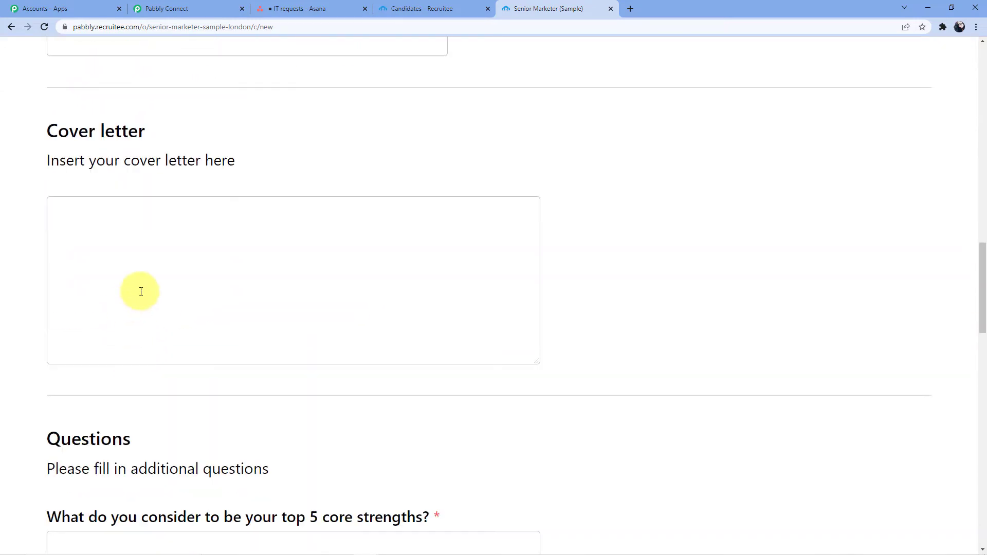
{"action": "scroll", "coordinate": [144, 293], "scroll_direction": "down", "scroll_amount": 5}
{"action": "scroll", "coordinate": [180, 348], "scroll_direction": "down", "scroll_amount": 13}
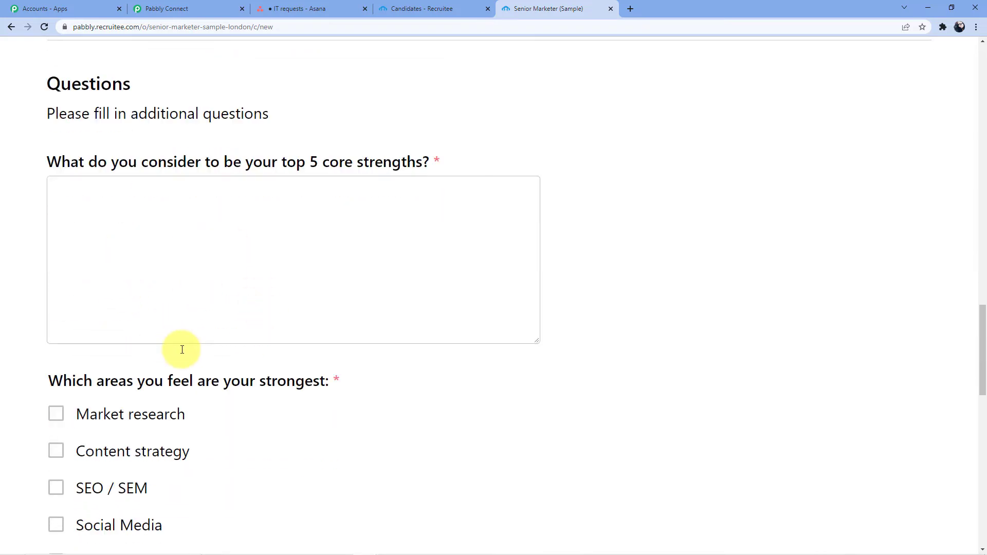
{"action": "scroll", "coordinate": [181, 350], "scroll_direction": "up", "scroll_amount": 7}
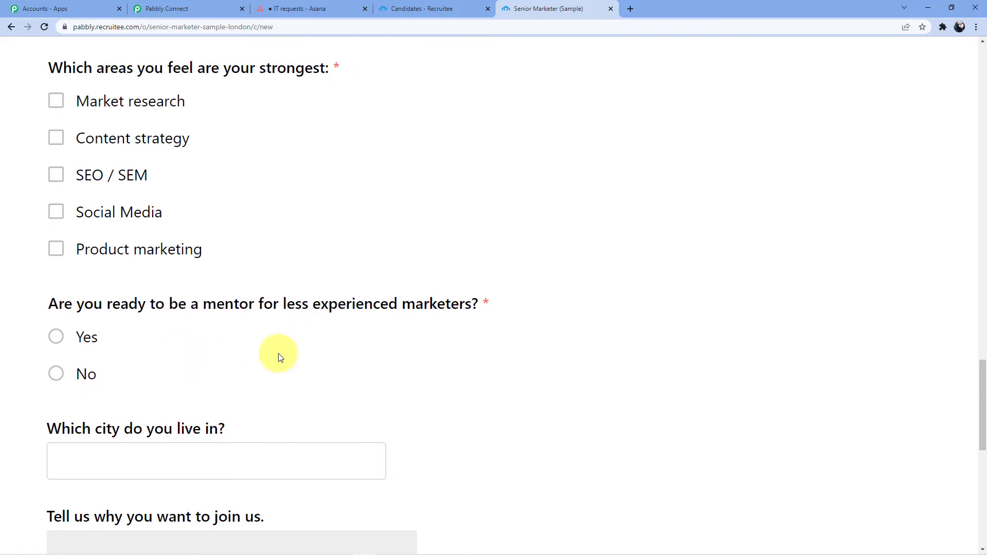
{"action": "scroll", "coordinate": [280, 354], "scroll_direction": "up", "scroll_amount": 14}
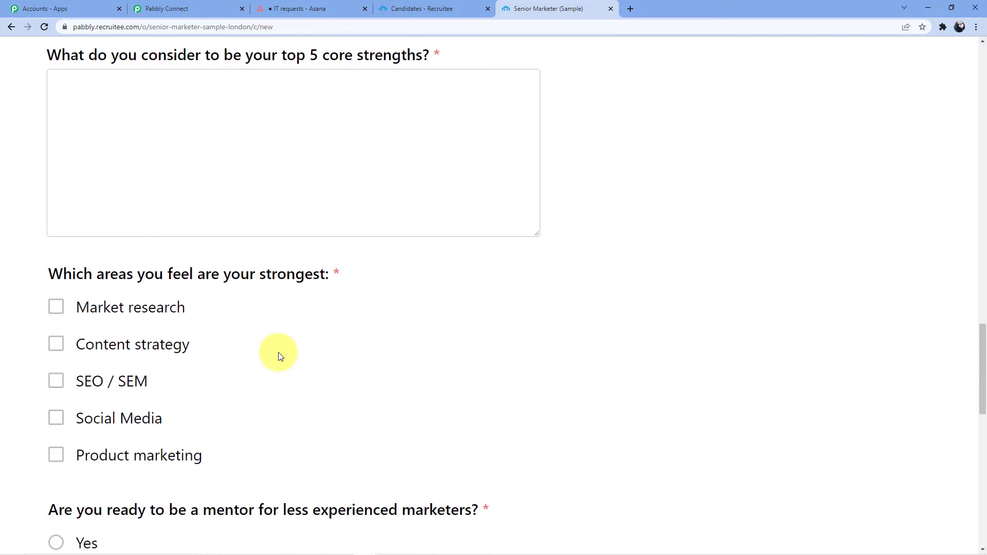
{"action": "scroll", "coordinate": [280, 352], "scroll_direction": "down", "scroll_amount": 19}
{"action": "scroll", "coordinate": [296, 360], "scroll_direction": "down", "scroll_amount": 5}
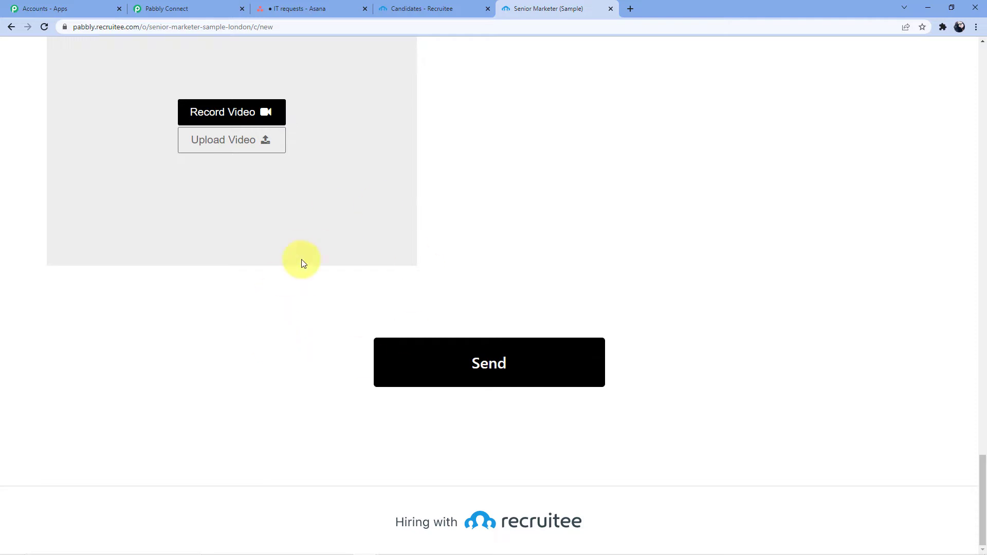
{"action": "scroll", "coordinate": [315, 274], "scroll_direction": "up", "scroll_amount": 10}
{"action": "scroll", "coordinate": [314, 271], "scroll_direction": "up", "scroll_amount": 20}
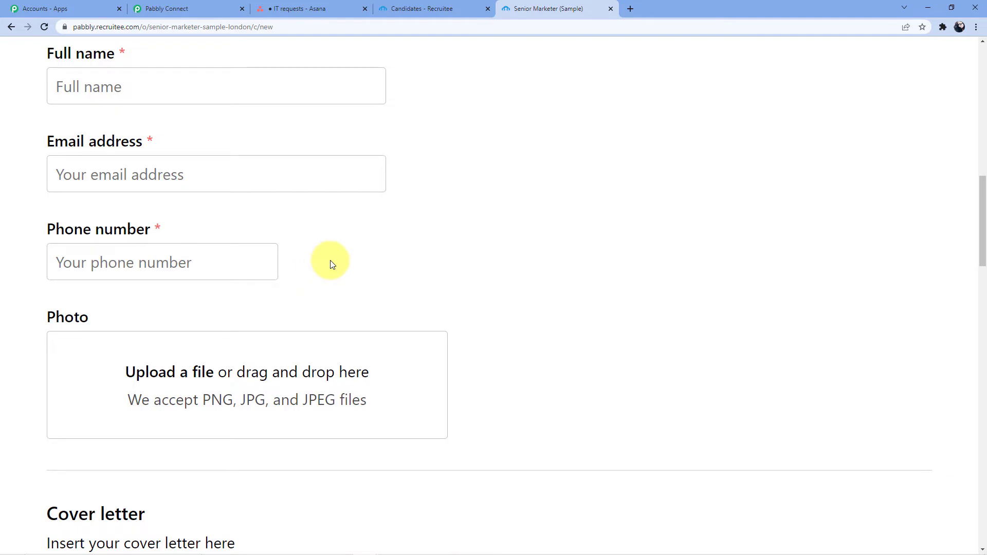
{"action": "scroll", "coordinate": [309, 264], "scroll_direction": "up", "scroll_amount": 4}
{"action": "left_click", "coordinate": [433, 6]}
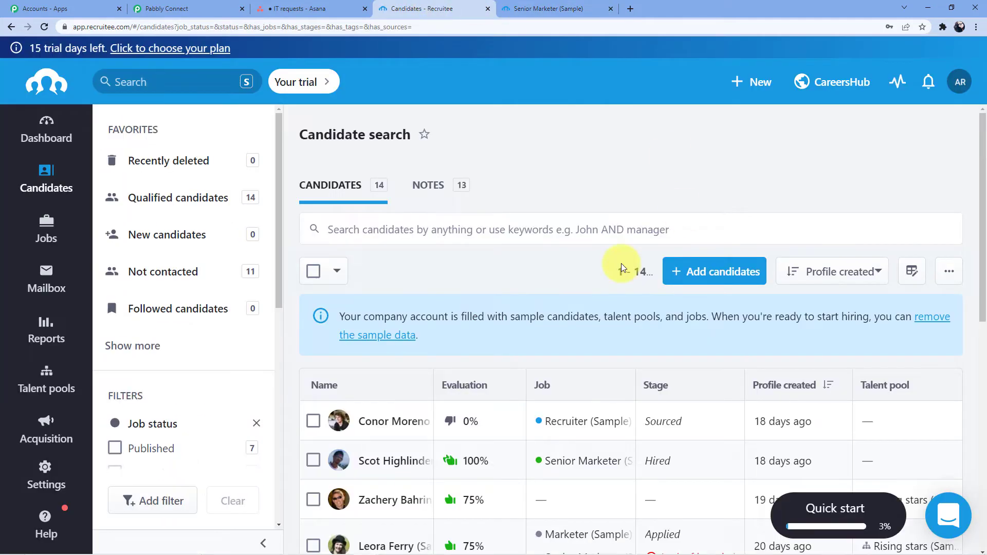
Start adding a candidate manually in Recruitee and enter the candidate's full name
{"action": "left_click", "coordinate": [692, 271]}
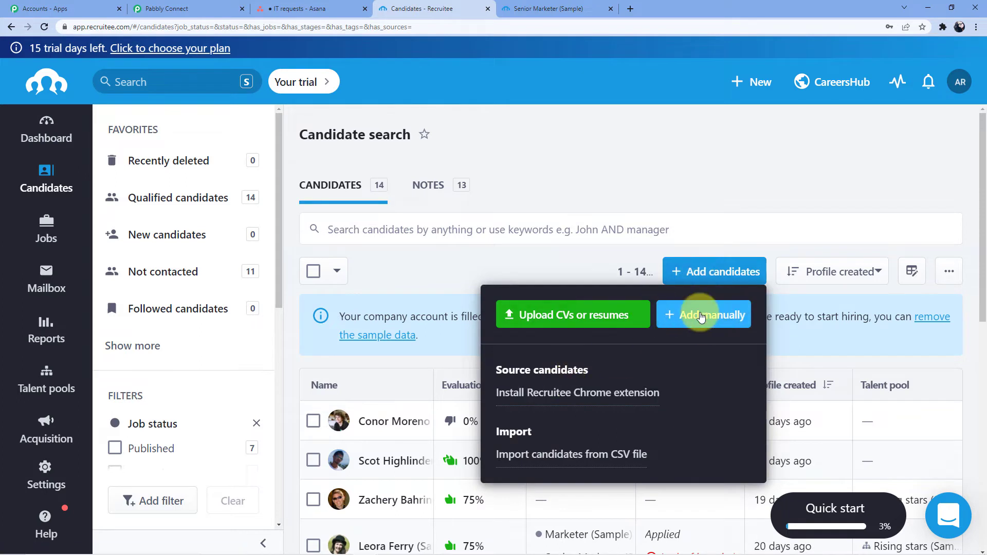
{"action": "left_click", "coordinate": [677, 311]}
{"action": "left_click", "coordinate": [386, 173]}
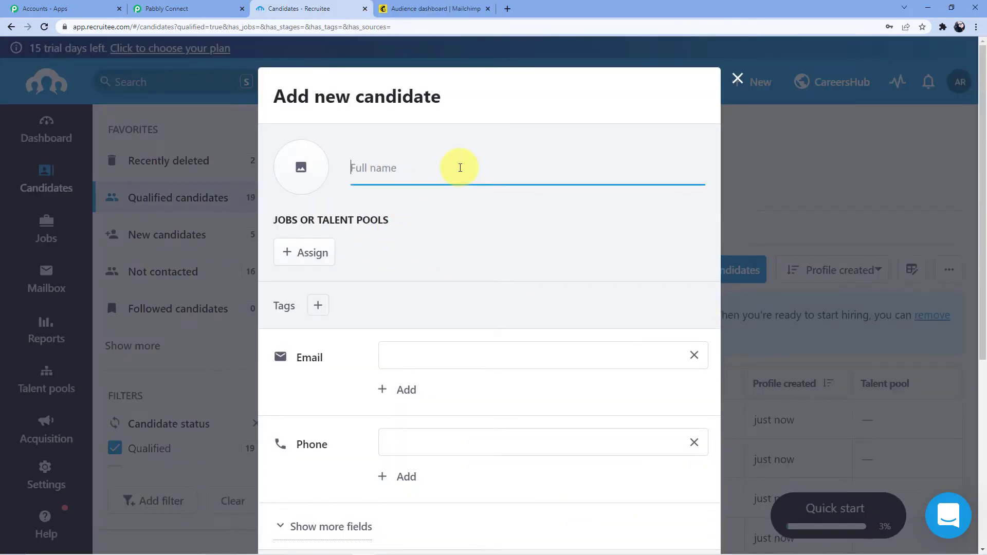
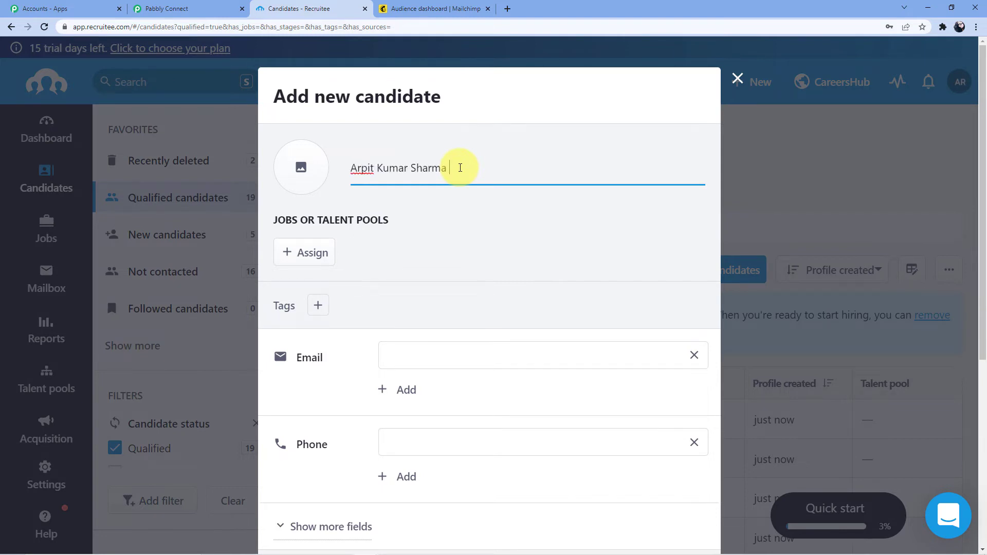
{"action": "scroll", "coordinate": [320, 201], "scroll_direction": "down", "scroll_amount": 2}
Assign the new candidate to the Senior Marketer (Sample) job
{"action": "left_click", "coordinate": [310, 147]}
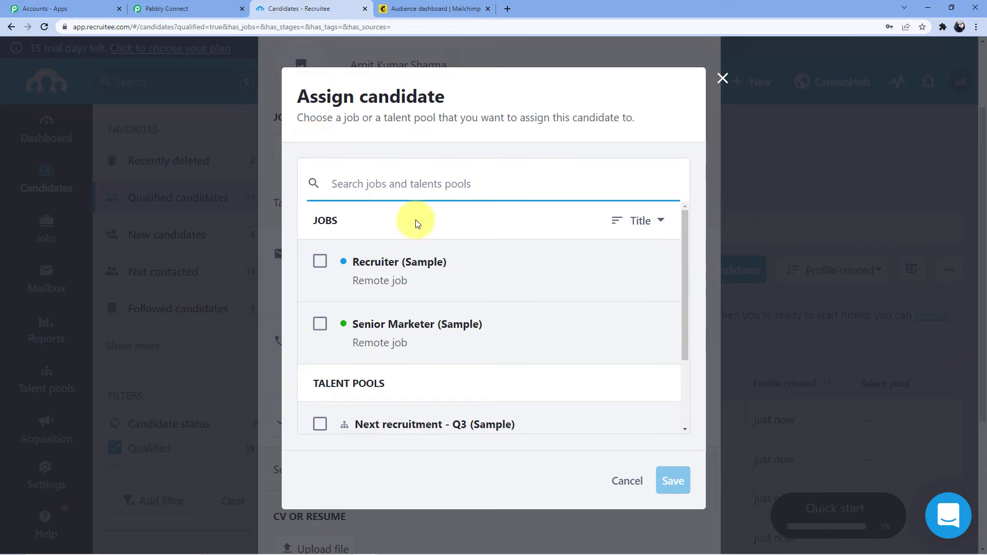
{"action": "left_click", "coordinate": [320, 323]}
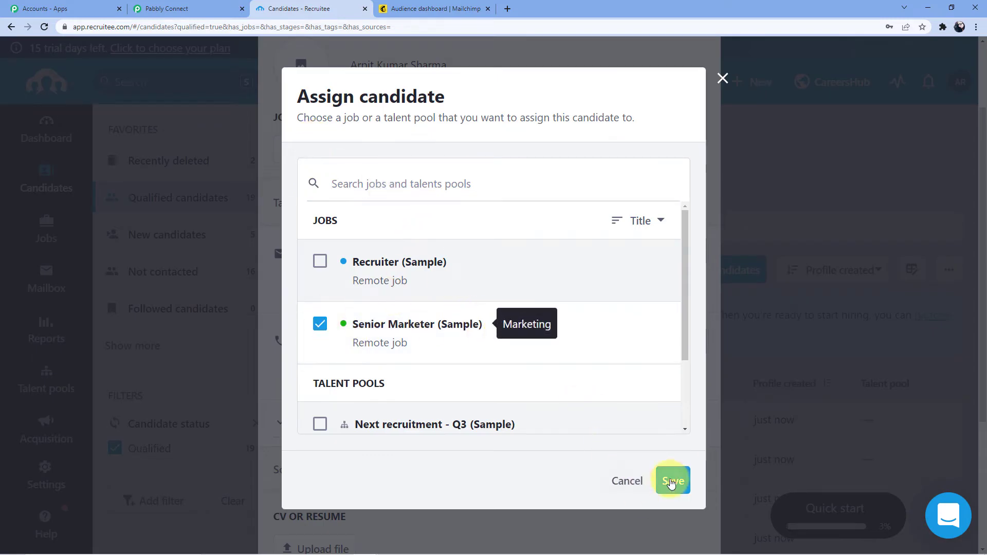
{"action": "left_click", "coordinate": [672, 479]}
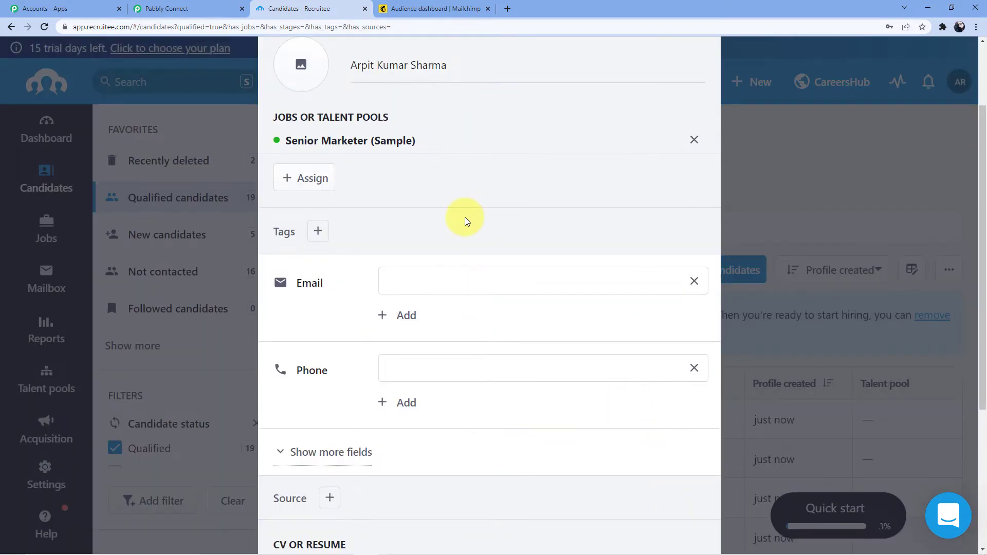
{"action": "scroll", "coordinate": [401, 200], "scroll_direction": "down", "scroll_amount": 1}
Fill in the candidate's email address and phone number, then add the candidate
{"action": "left_click", "coordinate": [426, 230]}
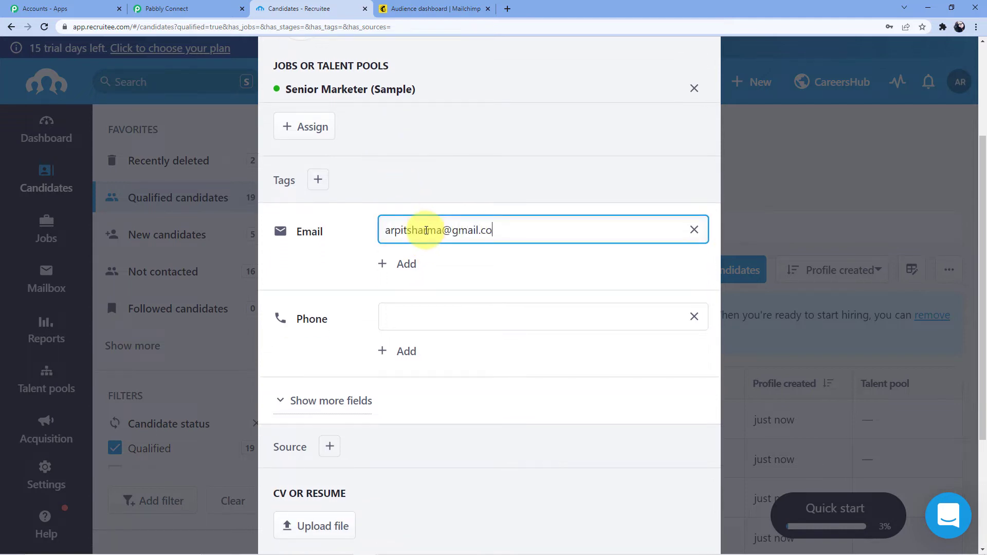
{"action": "left_click", "coordinate": [407, 323]}
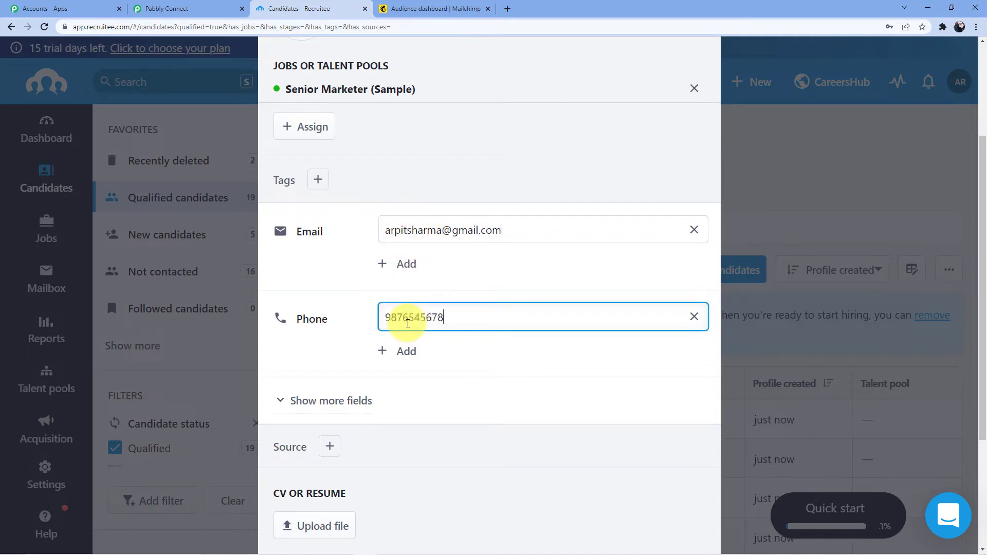
{"action": "scroll", "coordinate": [458, 315], "scroll_direction": "down", "scroll_amount": 3}
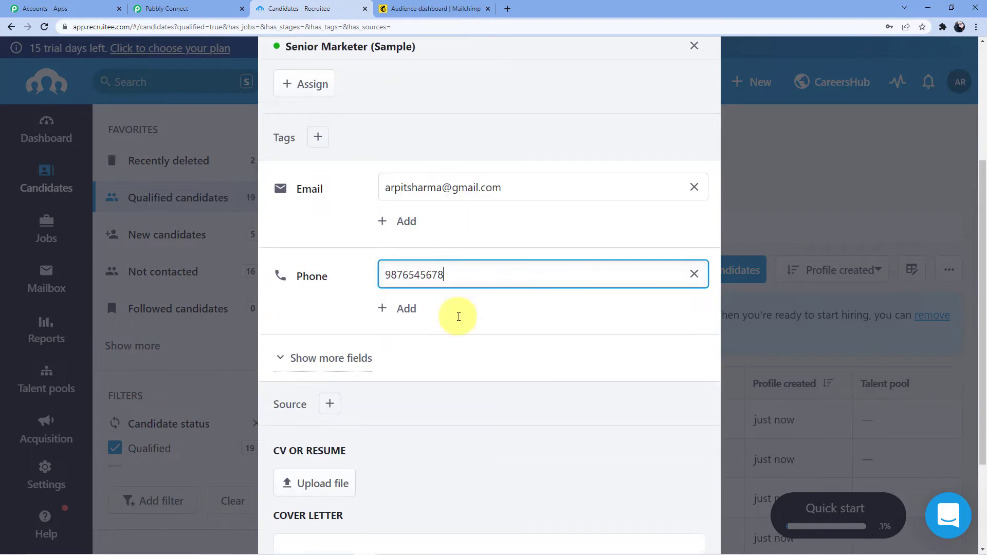
{"action": "left_click", "coordinate": [689, 494]}
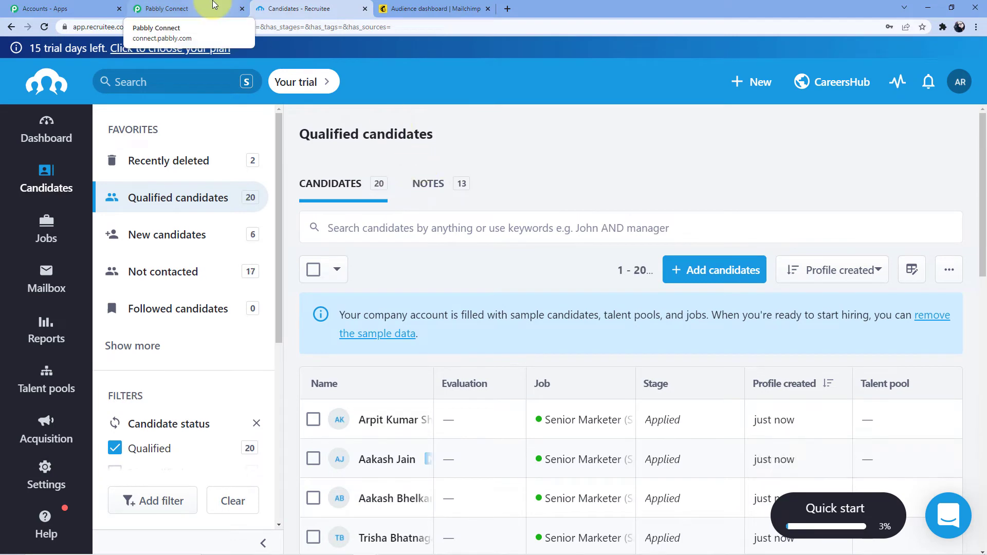
Review the captured new_candidate response fields in Pabbly Connect, including the Senior Marketer (Sample) title
{"action": "left_click", "coordinate": [213, 6]}
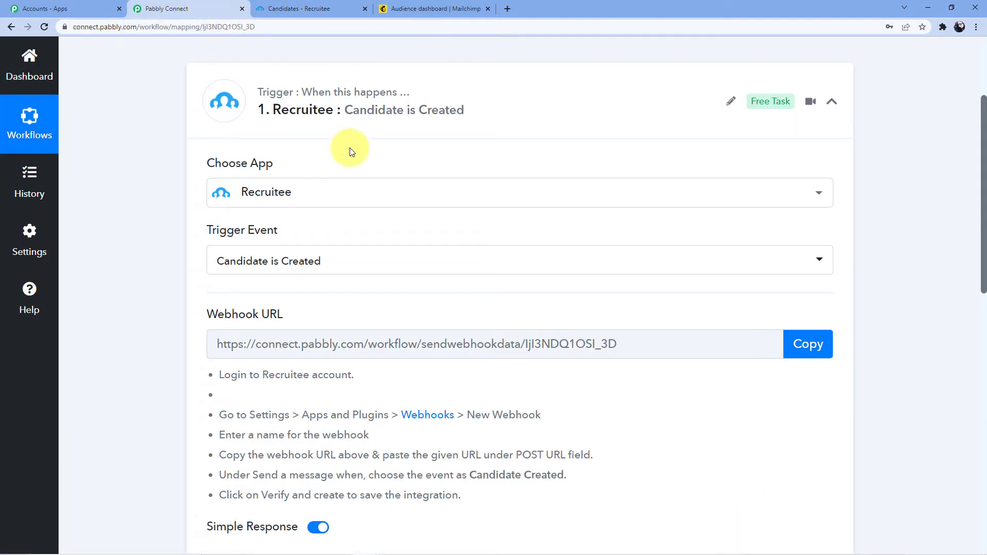
{"action": "scroll", "coordinate": [315, 158], "scroll_direction": "down", "scroll_amount": 4}
{"action": "scroll", "coordinate": [497, 183], "scroll_direction": "down", "scroll_amount": 3}
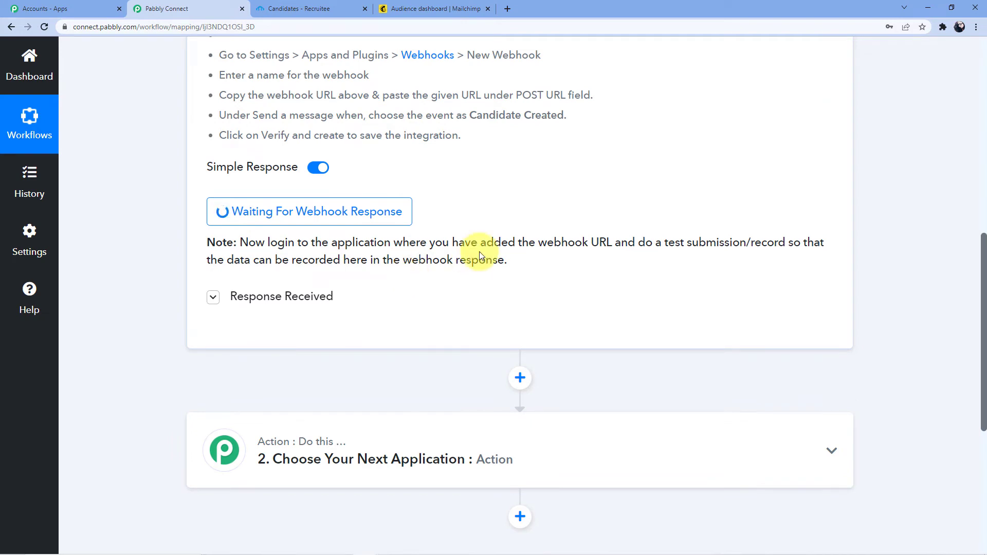
{"action": "scroll", "coordinate": [479, 255], "scroll_direction": "down", "scroll_amount": 3}
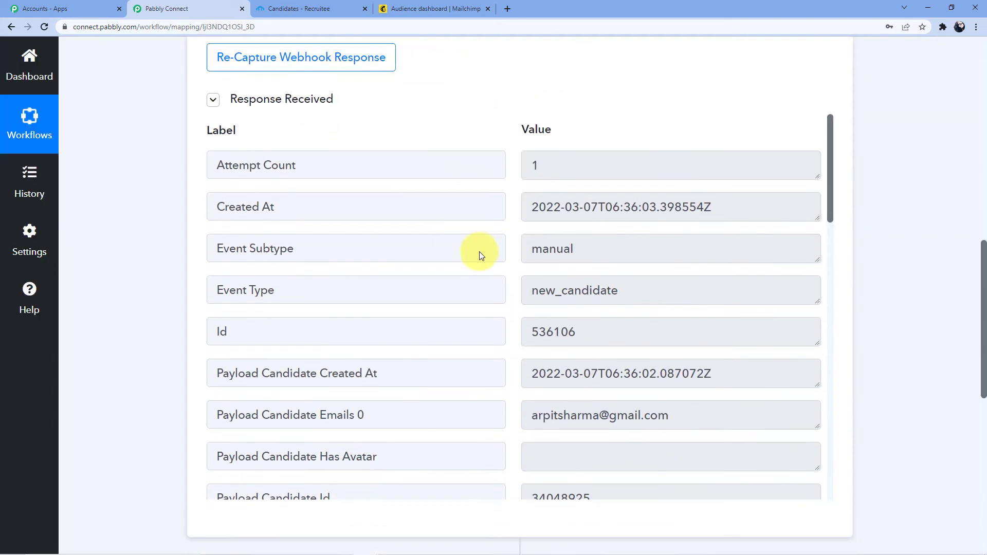
{"action": "scroll", "coordinate": [479, 251], "scroll_direction": "down", "scroll_amount": 3}
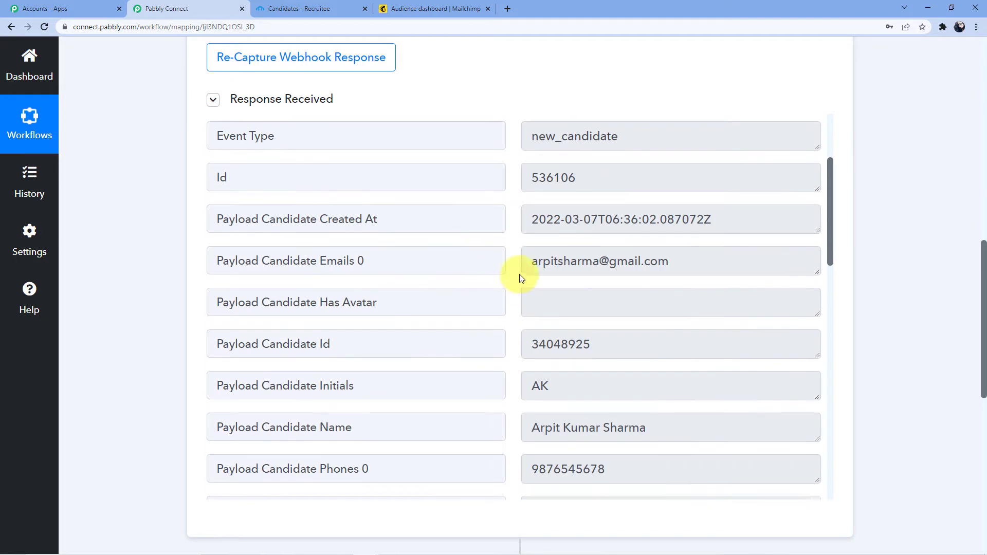
{"action": "left_click_drag", "start_coordinate": [537, 263], "coordinate": [684, 247]}
{"action": "left_click", "coordinate": [688, 226]}
{"action": "scroll", "coordinate": [573, 298], "scroll_direction": "down", "scroll_amount": 2}
{"action": "left_click_drag", "start_coordinate": [531, 326], "coordinate": [663, 325]}
{"action": "scroll", "coordinate": [577, 282], "scroll_direction": "down", "scroll_amount": 4}
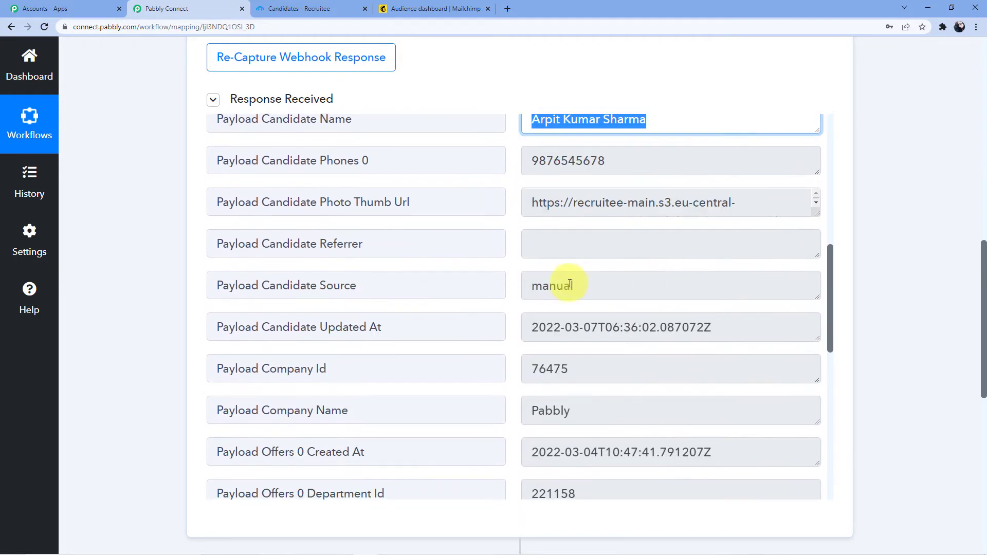
{"action": "left_click_drag", "start_coordinate": [532, 161], "coordinate": [612, 160]}
{"action": "scroll", "coordinate": [568, 229], "scroll_direction": "down", "scroll_amount": 7}
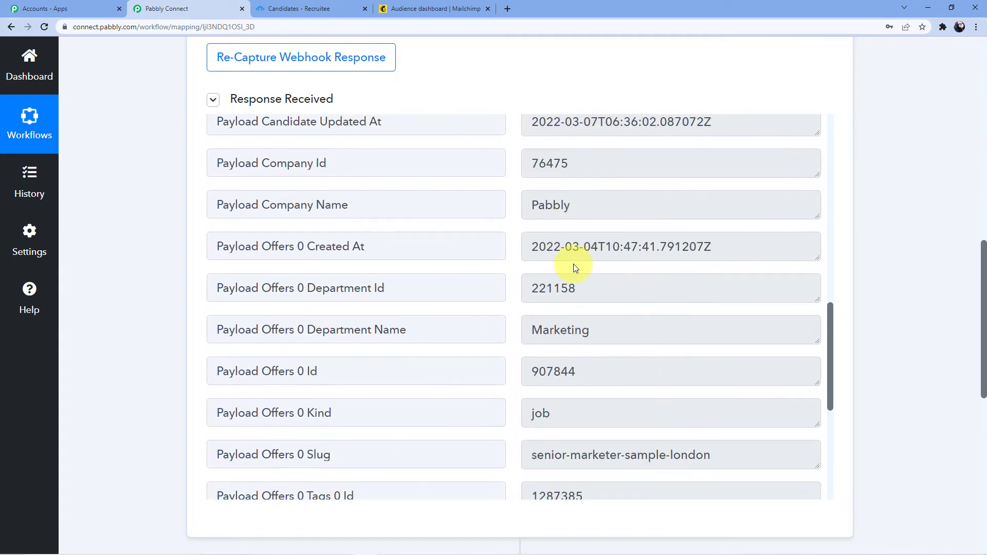
{"action": "scroll", "coordinate": [578, 279], "scroll_direction": "down", "scroll_amount": 3}
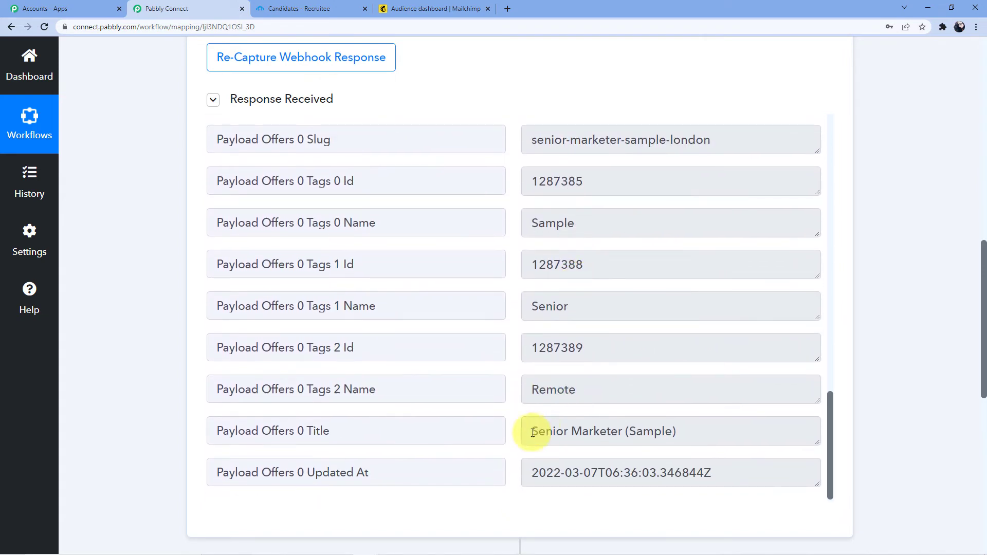
{"action": "left_click_drag", "start_coordinate": [534, 431], "coordinate": [690, 418]}
{"action": "scroll", "coordinate": [559, 286], "scroll_direction": "up", "scroll_amount": 3}
{"action": "scroll", "coordinate": [572, 279], "scroll_direction": "down", "scroll_amount": 3}
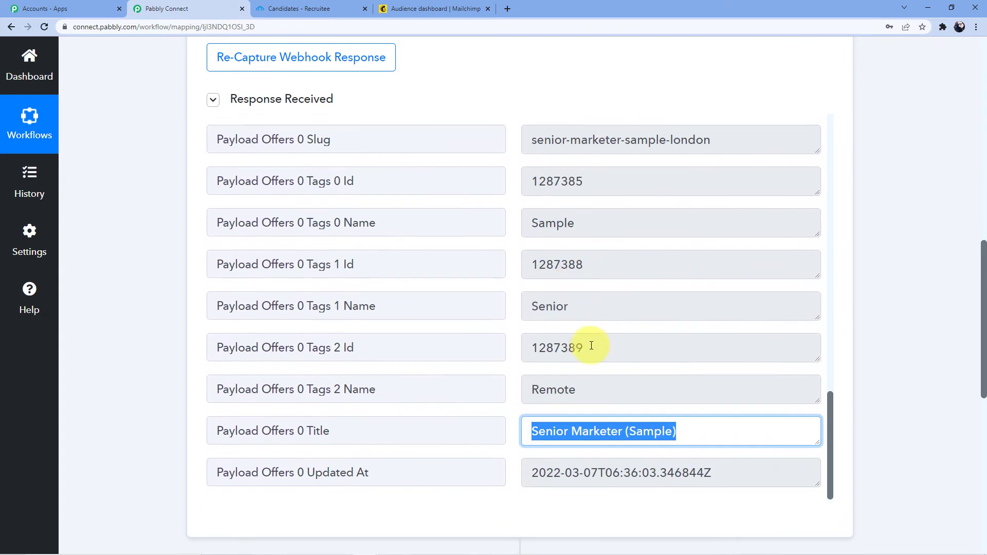
{"action": "scroll", "coordinate": [856, 282], "scroll_direction": "up", "scroll_amount": 1}
{"action": "scroll", "coordinate": [854, 279], "scroll_direction": "down", "scroll_amount": 4}
Set the second workflow step's app to MailChimp by searching 'Mailch'
{"action": "scroll", "coordinate": [522, 359], "scroll_direction": "down", "scroll_amount": 4}
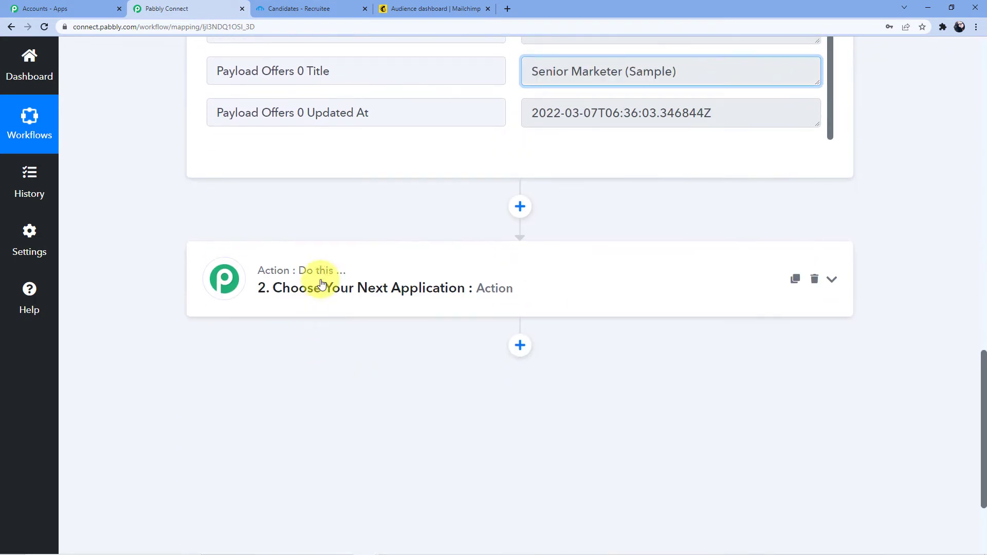
{"action": "left_click", "coordinate": [319, 282]}
{"action": "left_click", "coordinate": [333, 382]}
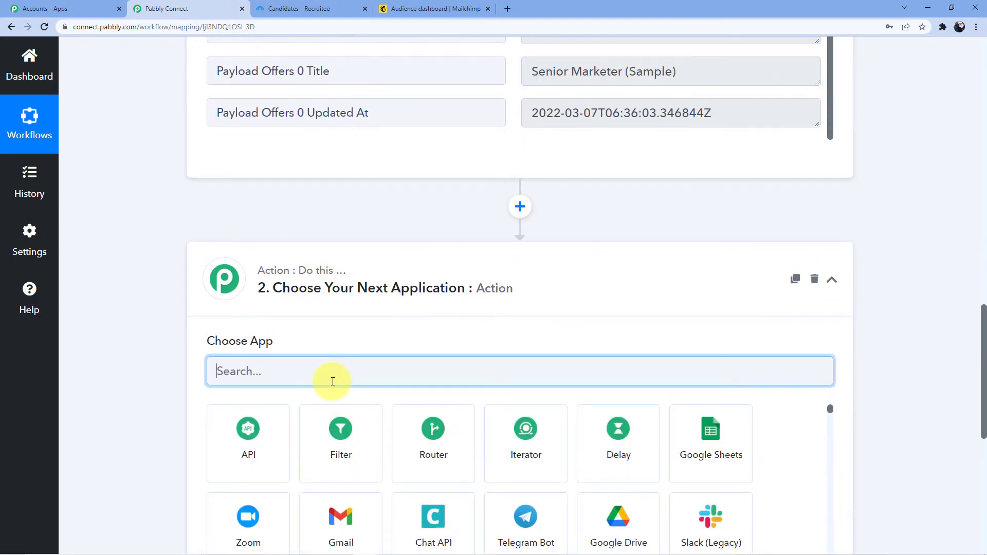
{"action": "type", "text": "Mailchimp"}
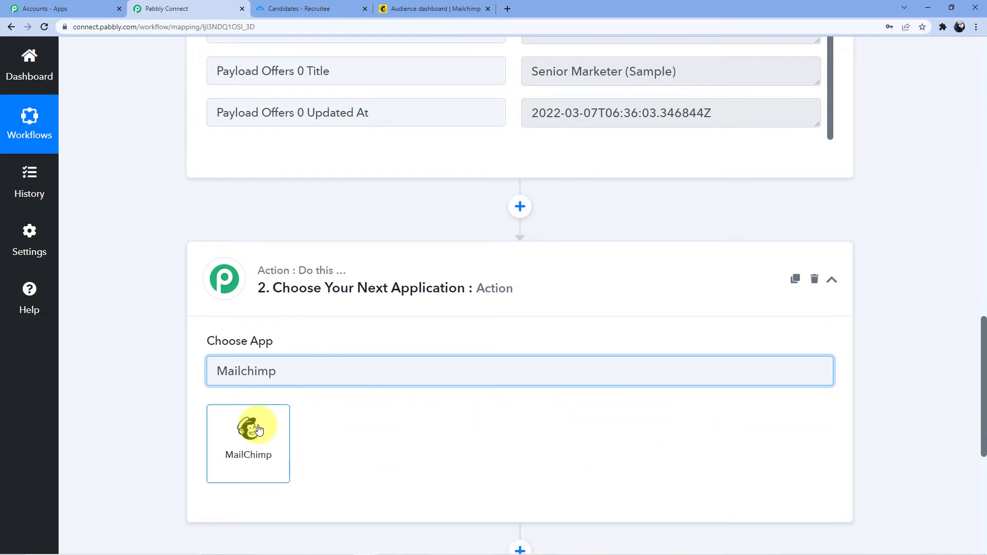
{"action": "left_click", "coordinate": [249, 430]}
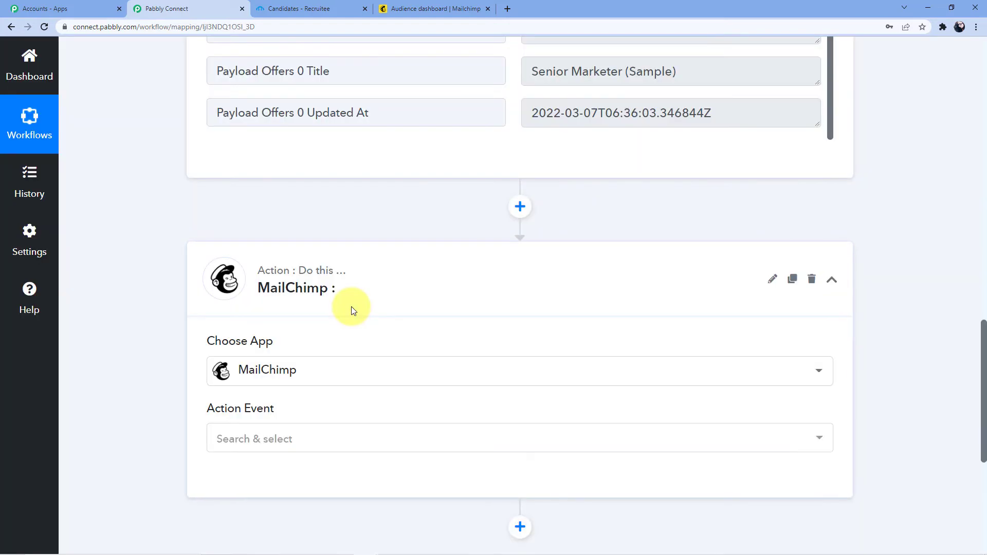
Choose Add New Member with Custom Fields as the MailChimp action event
{"action": "scroll", "coordinate": [353, 308], "scroll_direction": "down", "scroll_amount": 3}
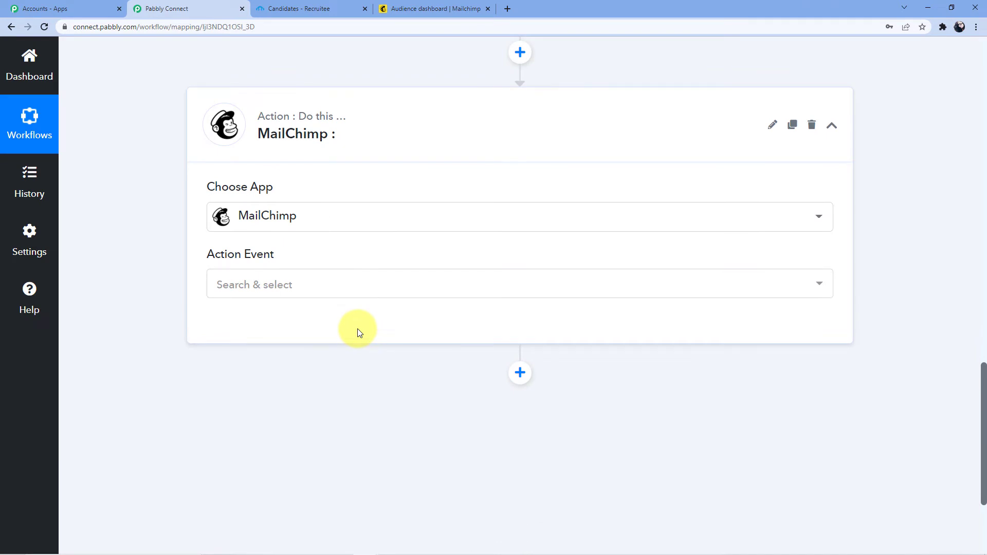
{"action": "scroll", "coordinate": [359, 332], "scroll_direction": "up", "scroll_amount": 1}
{"action": "left_click", "coordinate": [387, 346]}
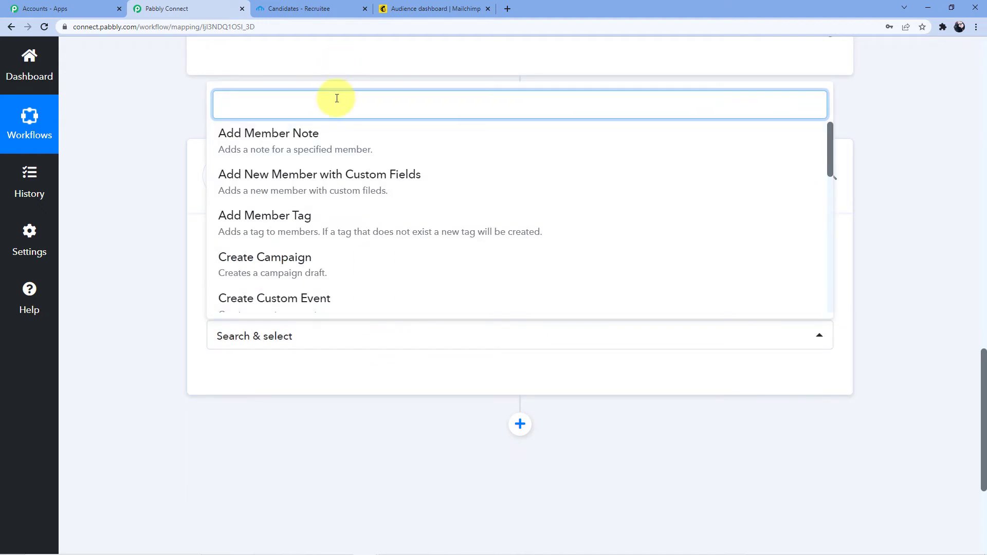
{"action": "type", "text": "Add new membe"}
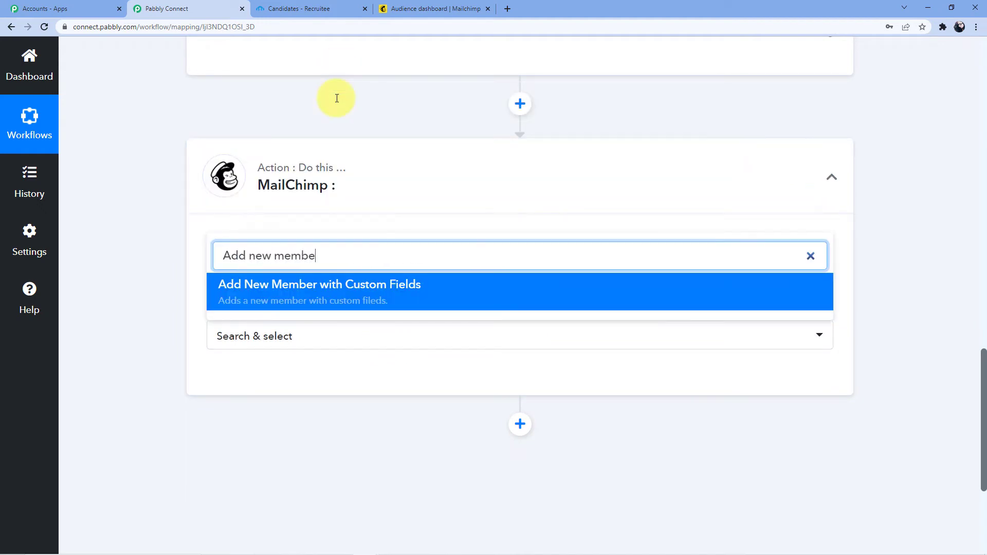
{"action": "type", "text": "r"}
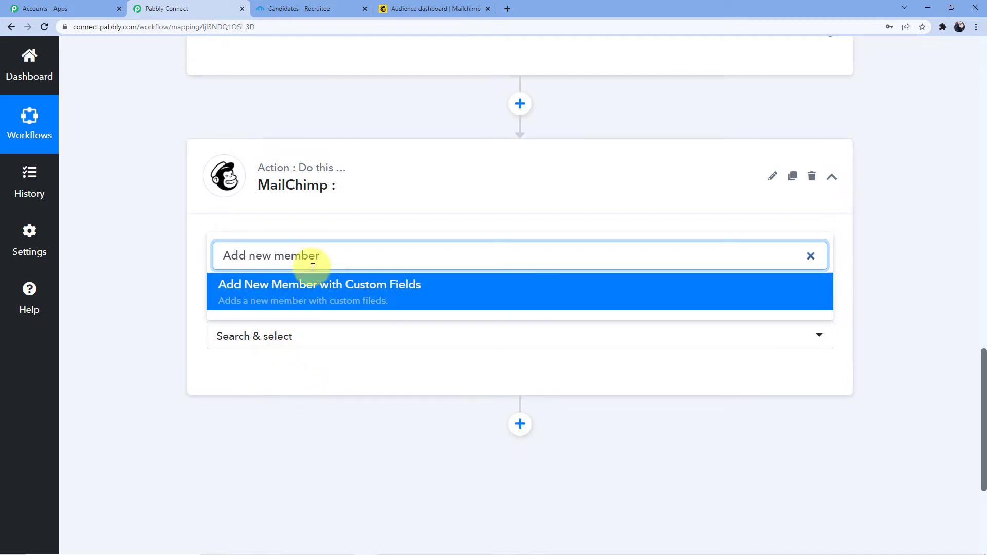
{"action": "left_click", "coordinate": [352, 305]}
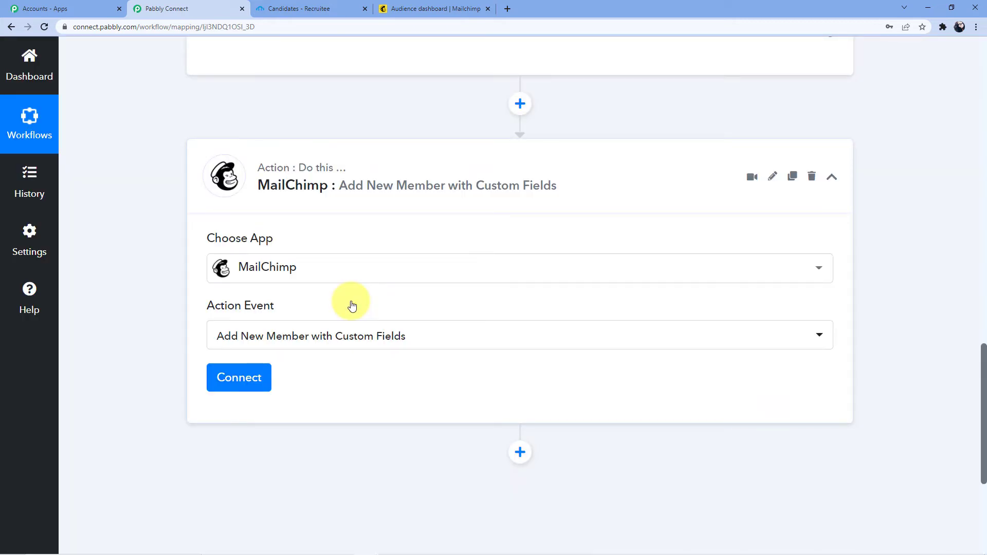
{"action": "scroll", "coordinate": [346, 316], "scroll_direction": "down", "scroll_amount": 3}
Choose Add New Connection in the Connect MailChimp Account panel, creating MailChimp #12
{"action": "left_click", "coordinate": [236, 224]}
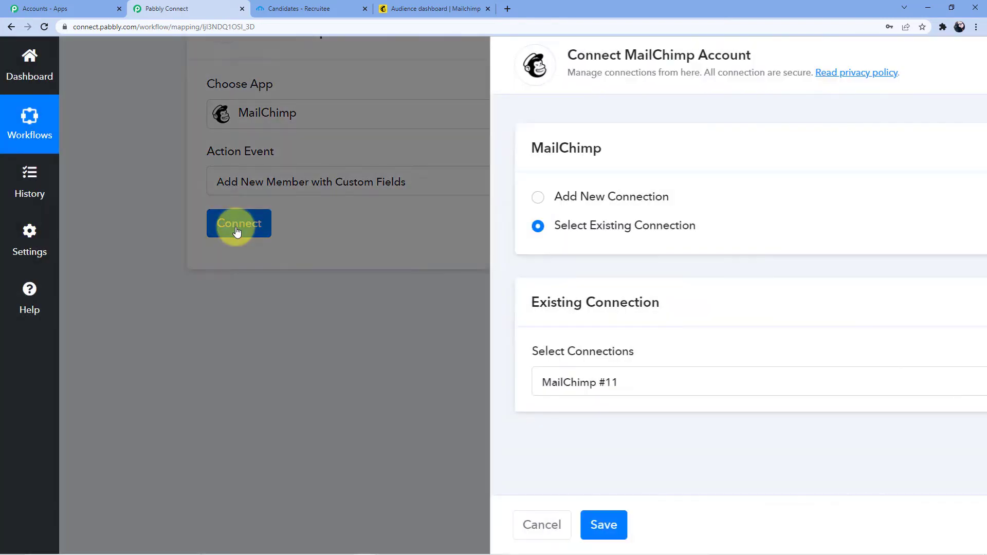
{"action": "left_click", "coordinate": [489, 198]}
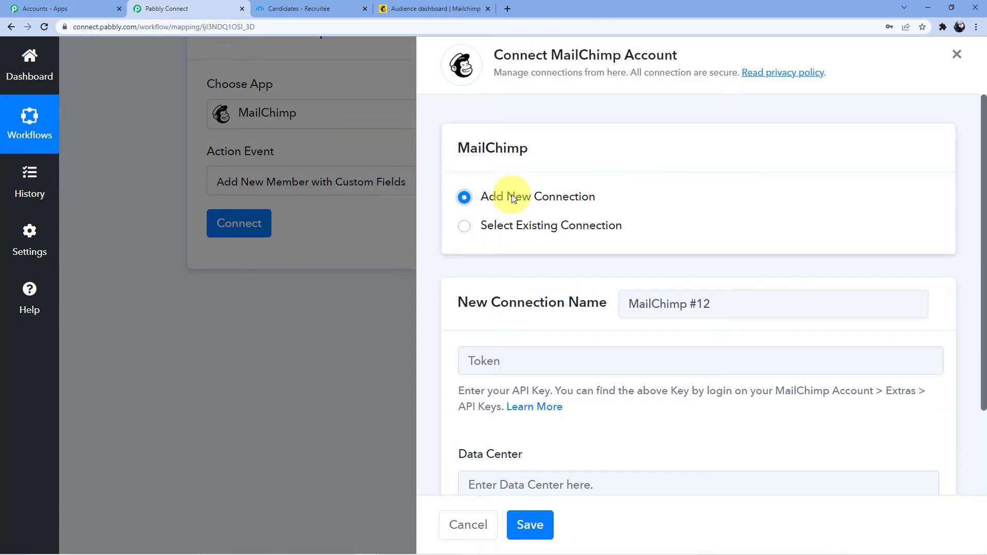
{"action": "scroll", "coordinate": [514, 198], "scroll_direction": "down", "scroll_amount": 2}
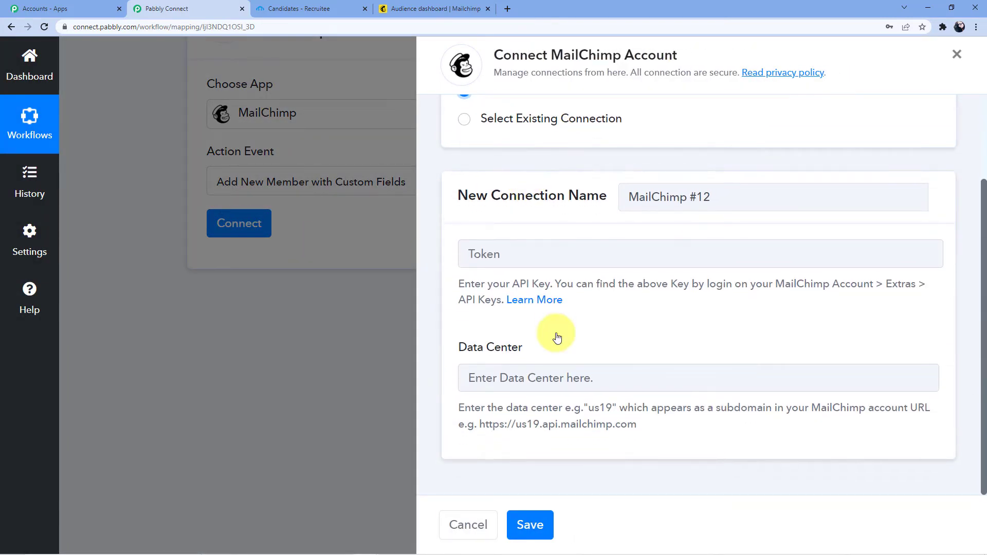
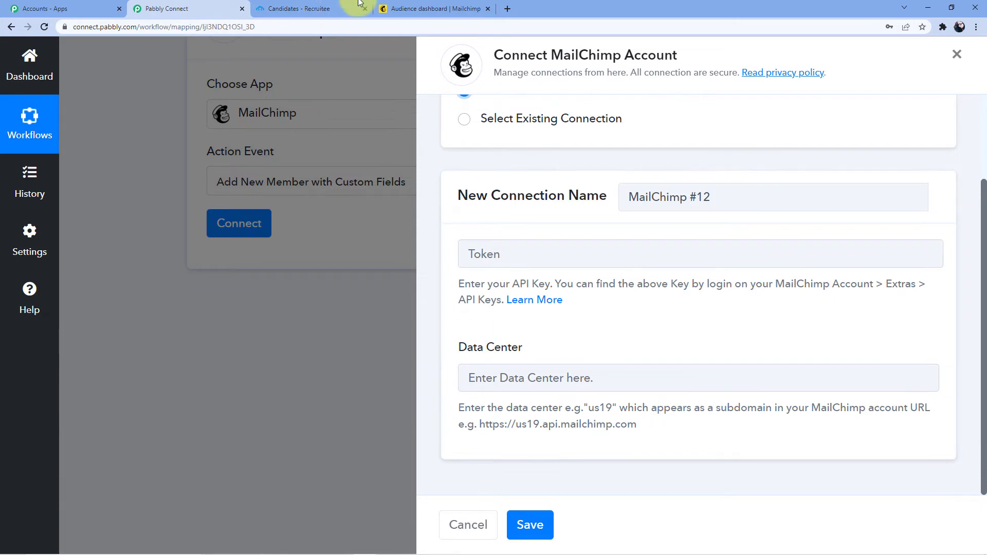
Copy the us6 data centre code from the Mailchimp account's web address
{"action": "left_click", "coordinate": [308, 6]}
{"action": "left_click", "coordinate": [209, 5]}
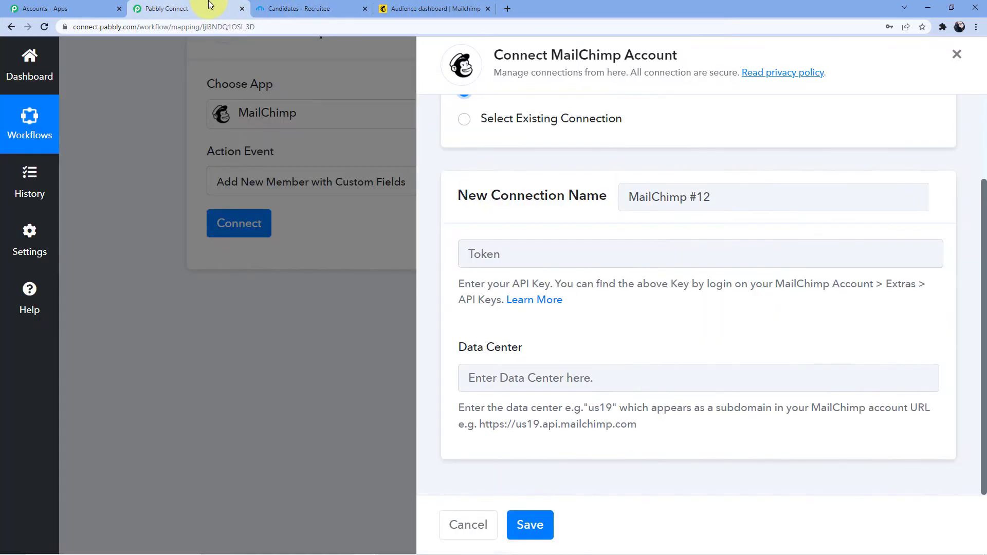
{"action": "left_click", "coordinate": [422, 7]}
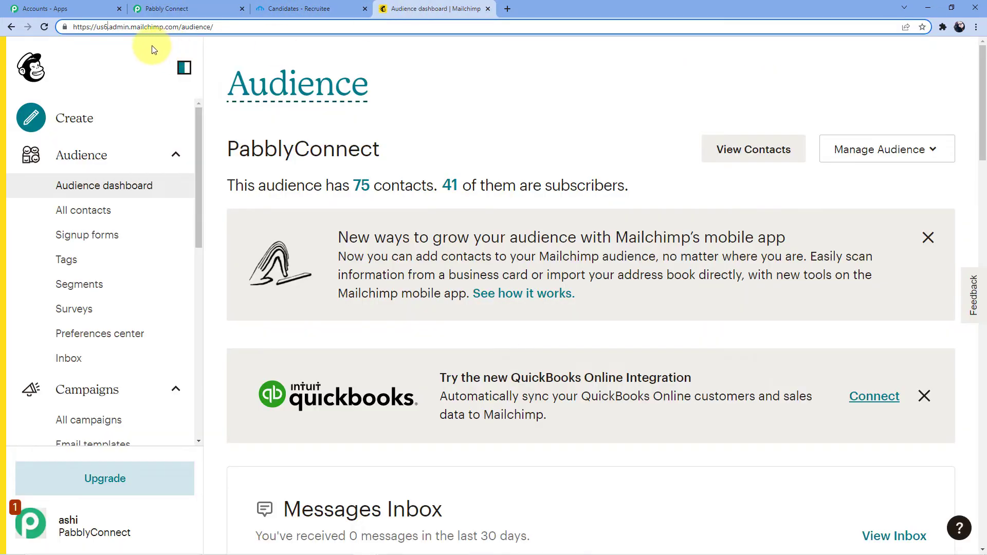
{"action": "right_click", "coordinate": [108, 27]}
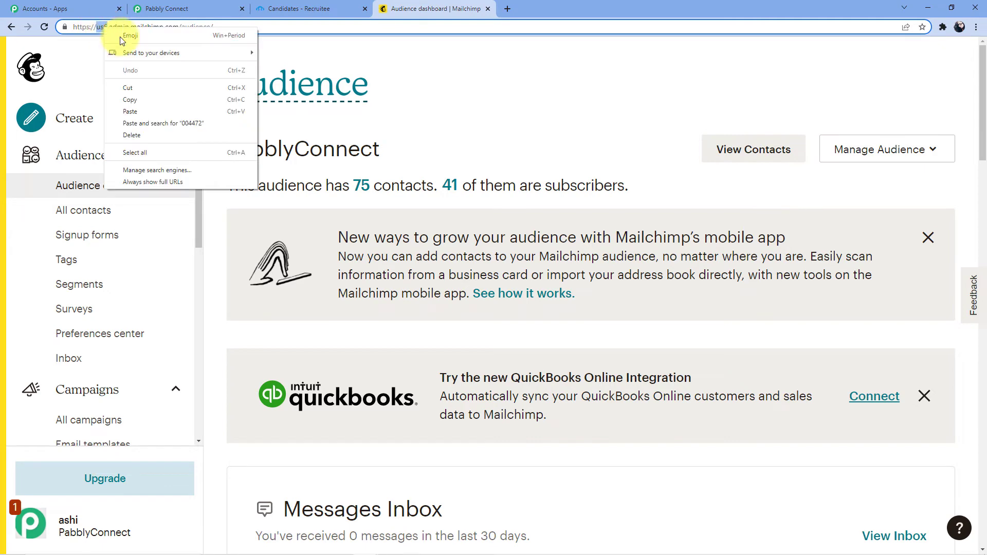
{"action": "left_click", "coordinate": [137, 99]}
Paste us6 into the MailChimp connection's Data Center field in Pabbly Connect
{"action": "left_click", "coordinate": [189, 8]}
{"action": "left_click", "coordinate": [533, 376]}
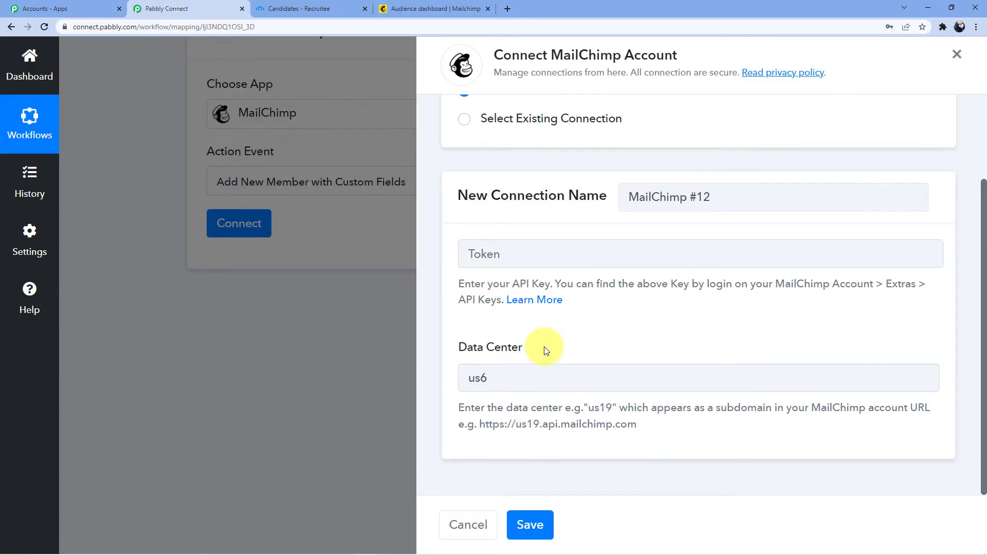
{"action": "left_click", "coordinate": [510, 258]}
{"action": "left_click", "coordinate": [568, 335]}
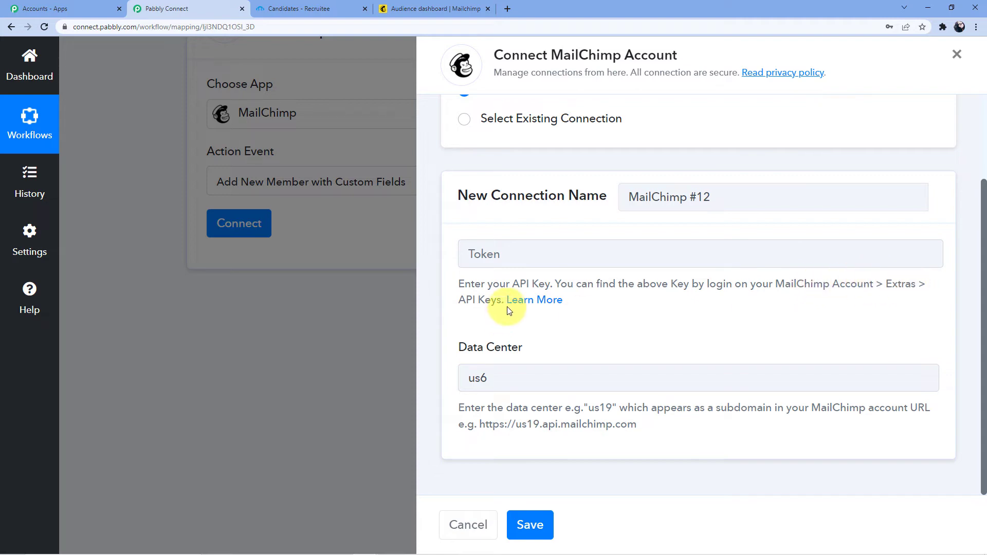
{"action": "left_click", "coordinate": [435, 5]}
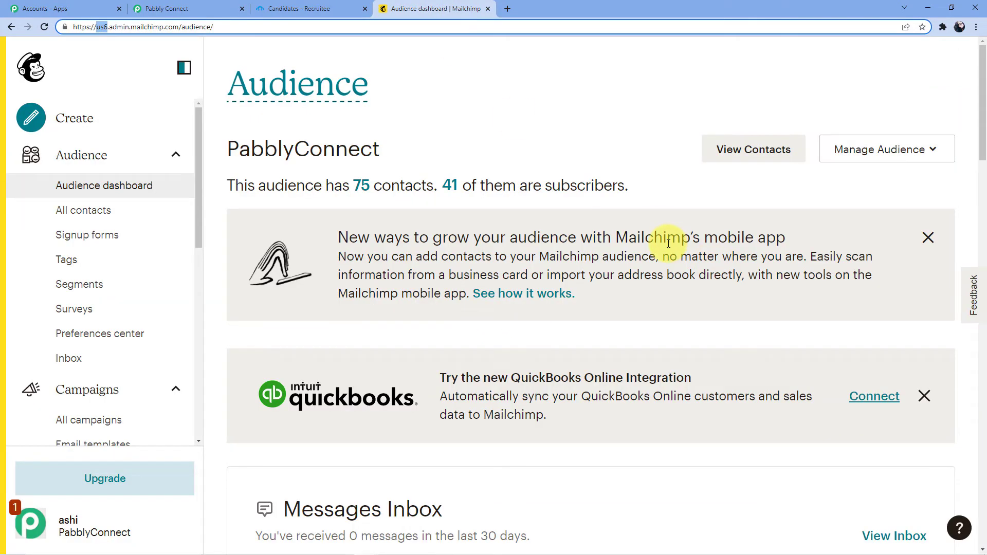
Go to the Mailchimp API keys page via Account > Extras
{"action": "scroll", "coordinate": [199, 155], "scroll_direction": "down", "scroll_amount": 3}
{"action": "scroll", "coordinate": [155, 194], "scroll_direction": "down", "scroll_amount": 9}
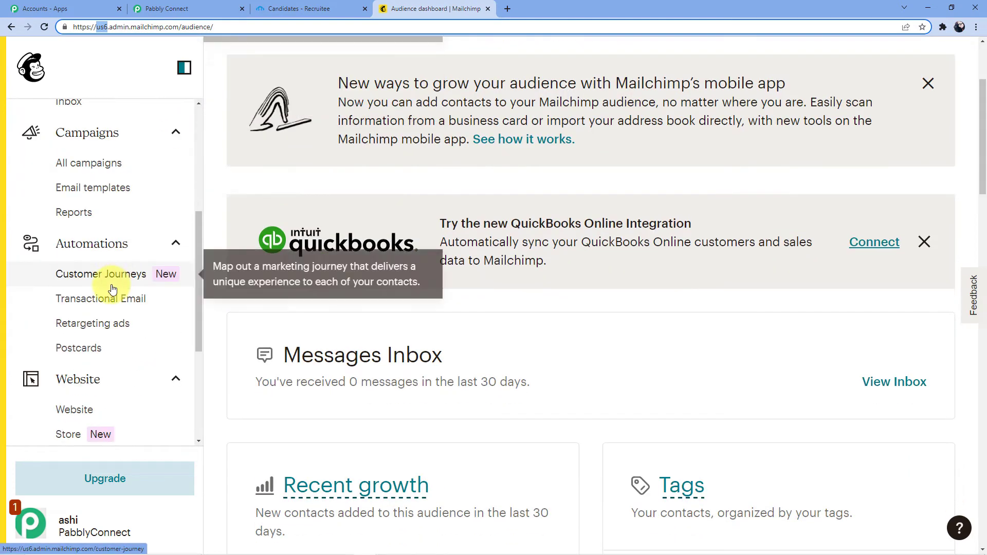
{"action": "scroll", "coordinate": [115, 261], "scroll_direction": "up", "scroll_amount": 9}
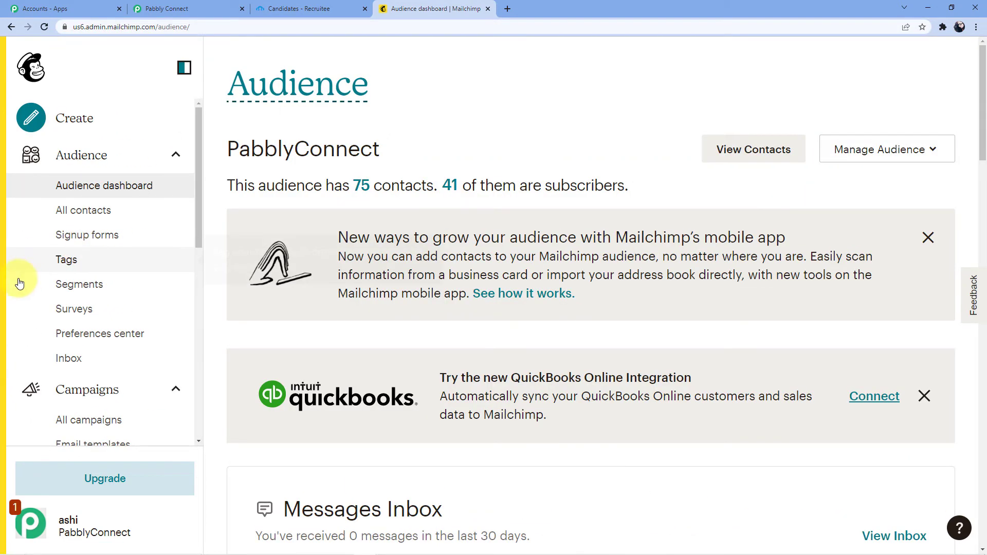
{"action": "scroll", "coordinate": [16, 282], "scroll_direction": "down", "scroll_amount": 10}
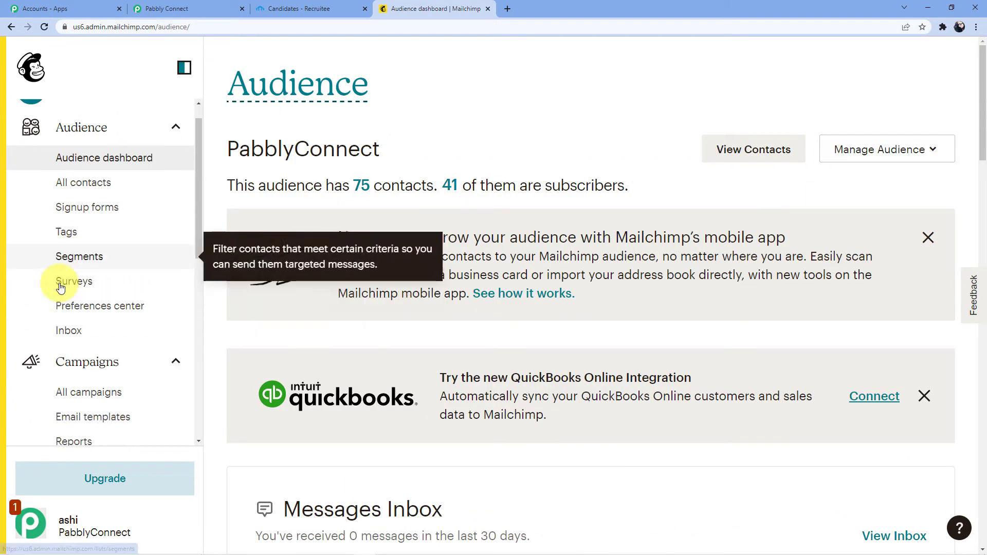
{"action": "left_click", "coordinate": [37, 523]}
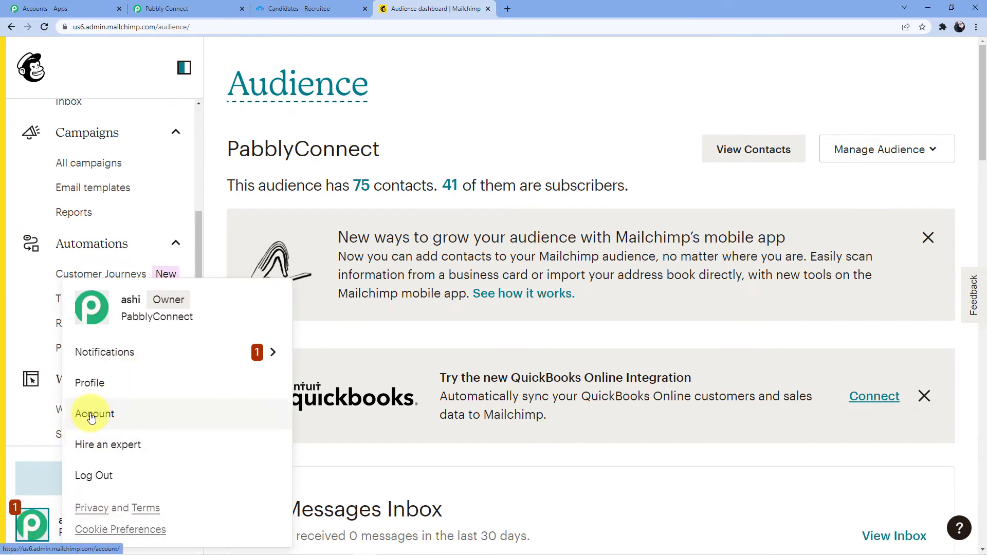
{"action": "left_click", "coordinate": [91, 414]}
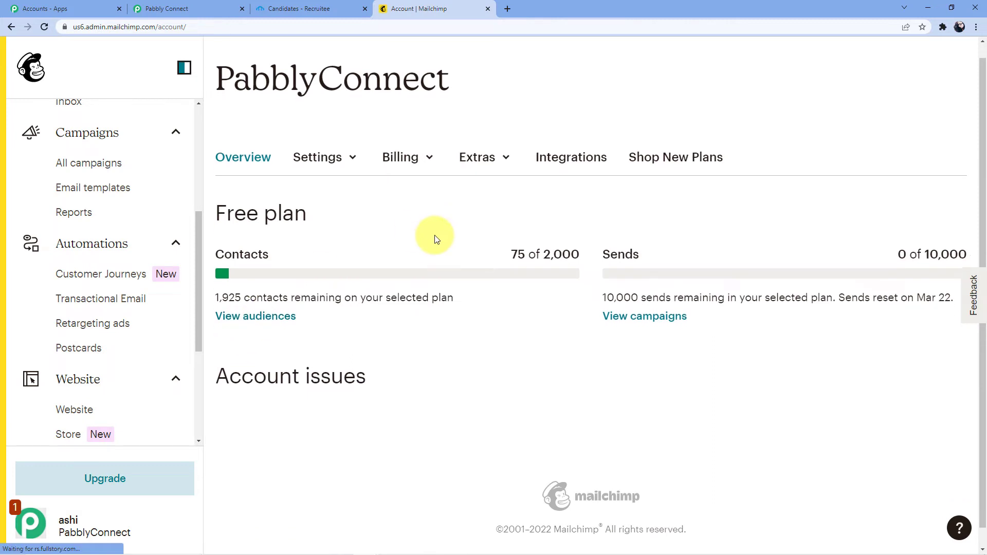
{"action": "left_click", "coordinate": [489, 180]}
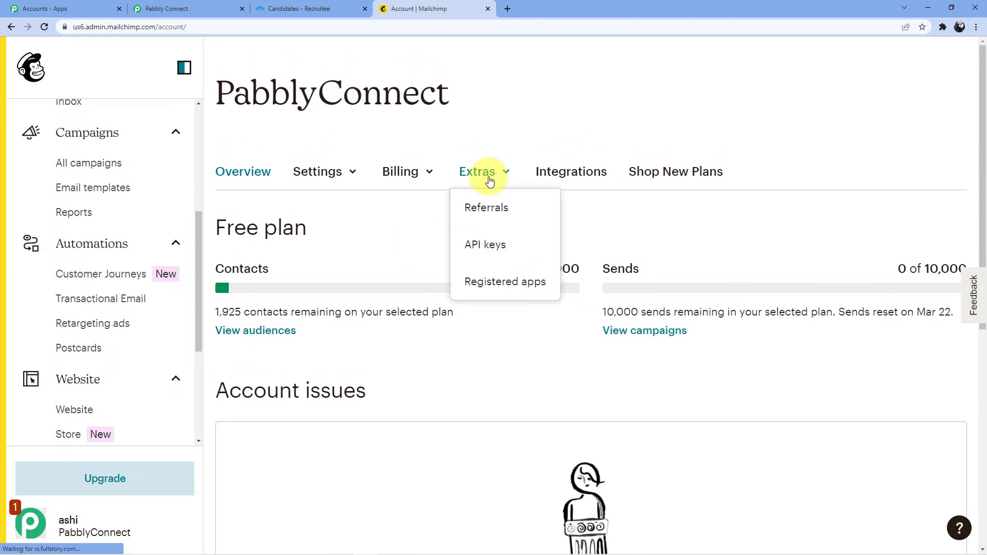
{"action": "left_click", "coordinate": [495, 244]}
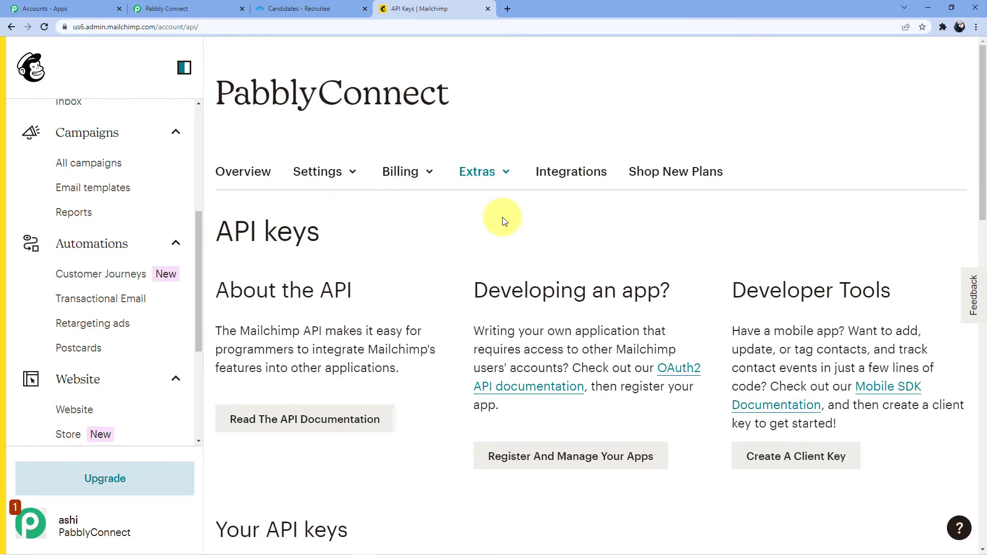
Create a new Mailchimp API key and copy it
{"action": "scroll", "coordinate": [489, 221], "scroll_direction": "down", "scroll_amount": 7}
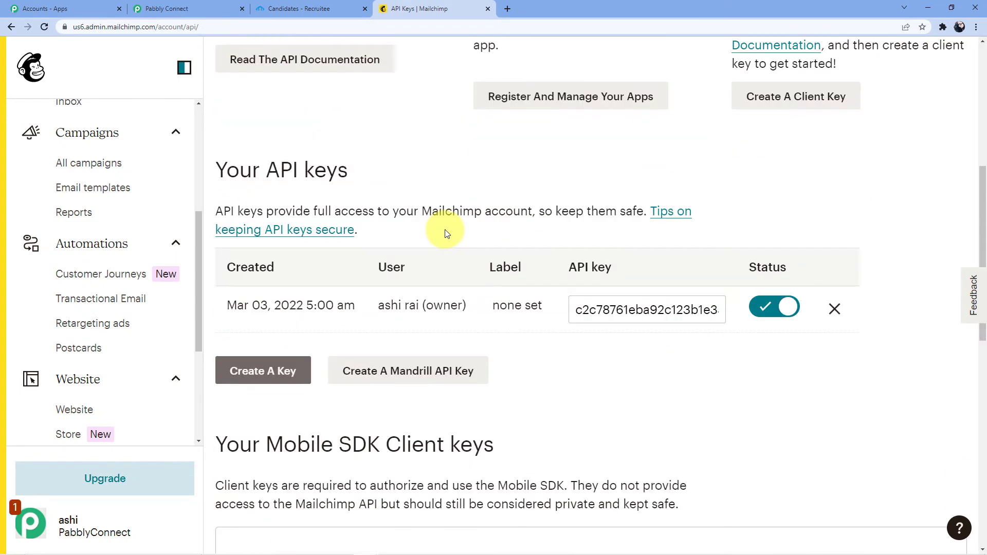
{"action": "scroll", "coordinate": [446, 234], "scroll_direction": "down", "scroll_amount": 1}
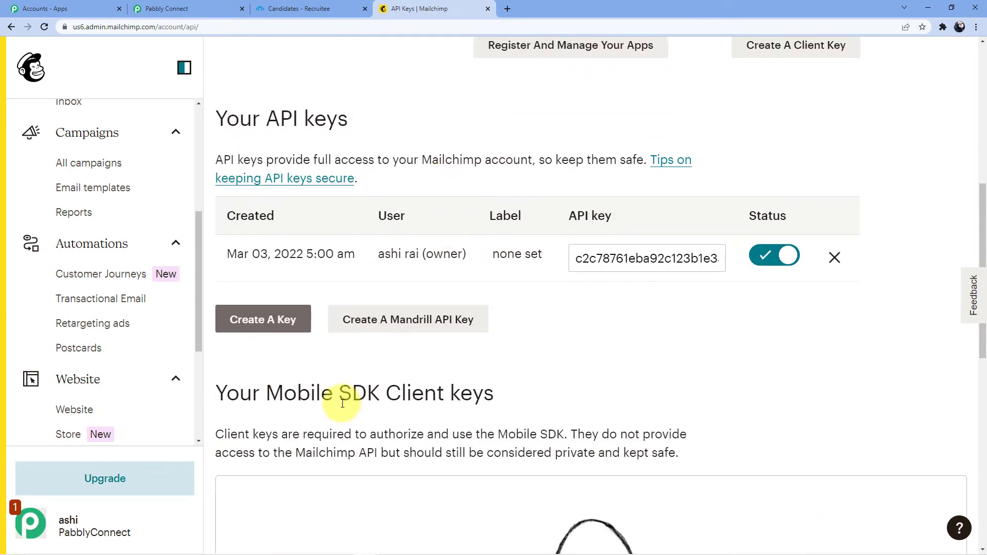
{"action": "left_click", "coordinate": [279, 331]}
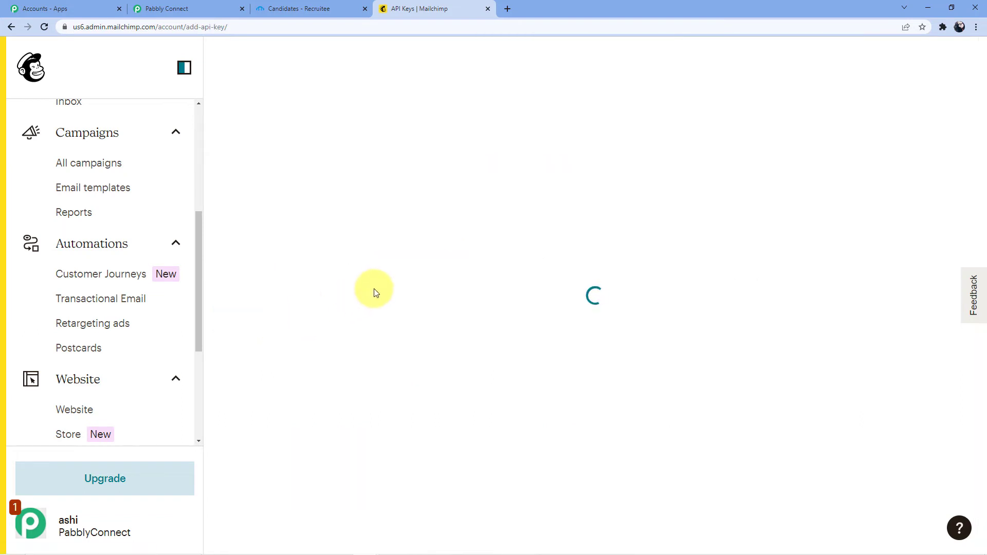
{"action": "scroll", "coordinate": [399, 260], "scroll_direction": "down", "scroll_amount": 5}
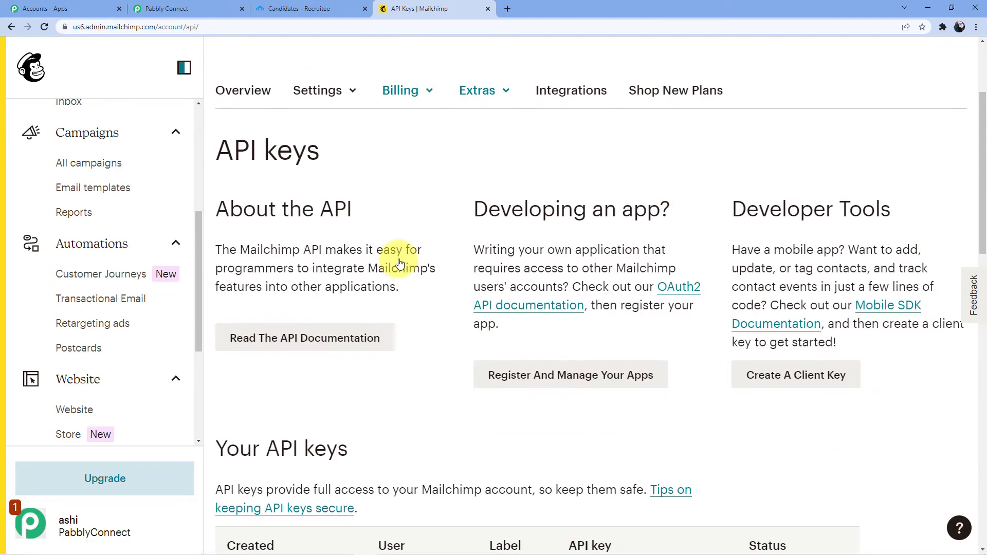
{"action": "scroll", "coordinate": [399, 261], "scroll_direction": "down", "scroll_amount": 6}
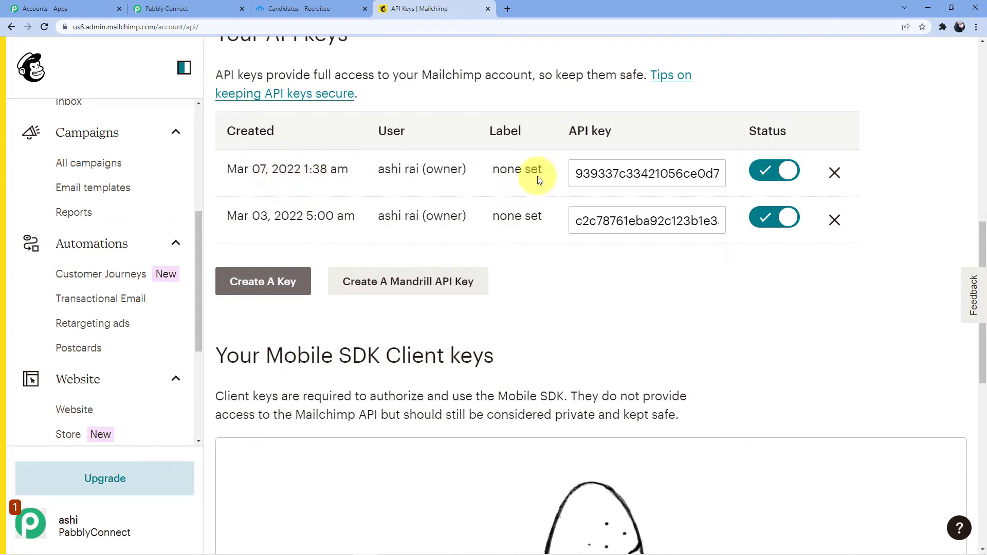
{"action": "left_click_drag", "start_coordinate": [576, 173], "coordinate": [767, 169]}
{"action": "right_click", "coordinate": [635, 170]}
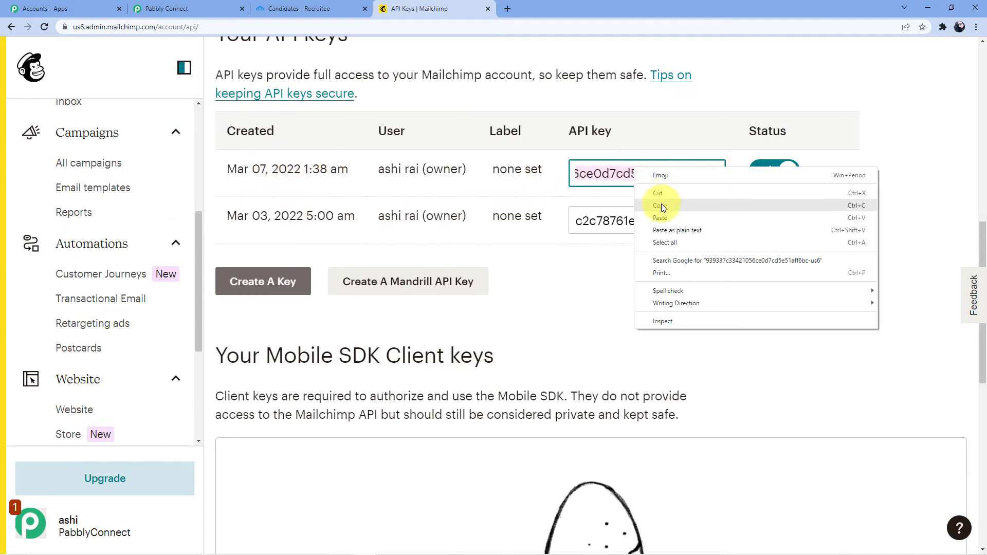
{"action": "left_click", "coordinate": [661, 206]}
{"action": "scroll", "coordinate": [341, 263], "scroll_direction": "up", "scroll_amount": 3}
Paste the API key into the Token field and save the MailChimp connection
{"action": "left_click", "coordinate": [186, 8]}
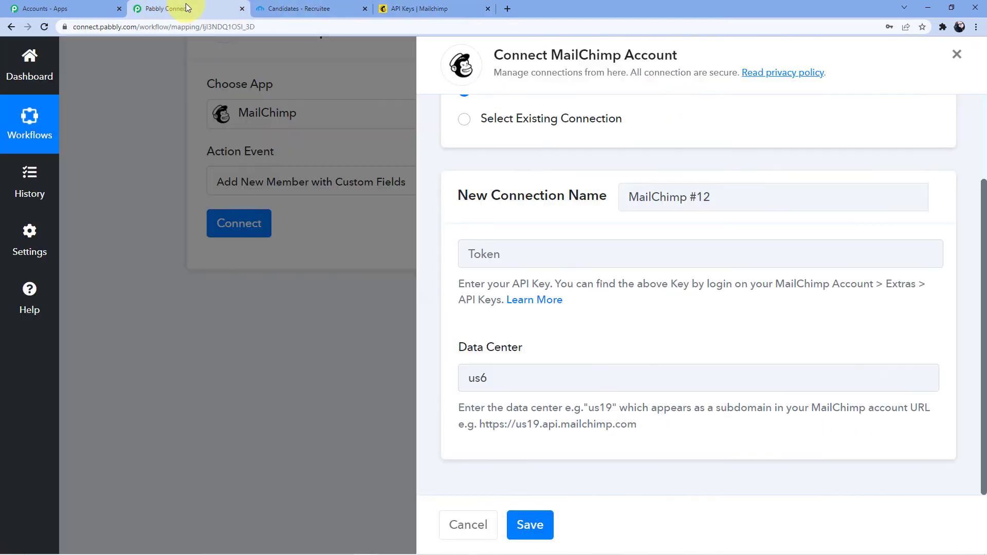
{"action": "left_click", "coordinate": [498, 259]}
{"action": "key", "text": "ctrl+v"}
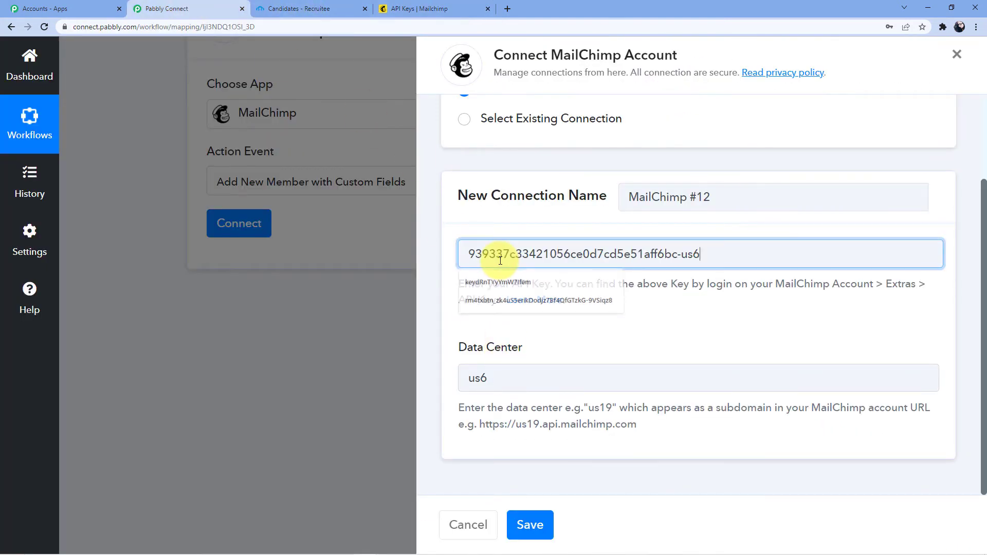
{"action": "left_click", "coordinate": [530, 524]}
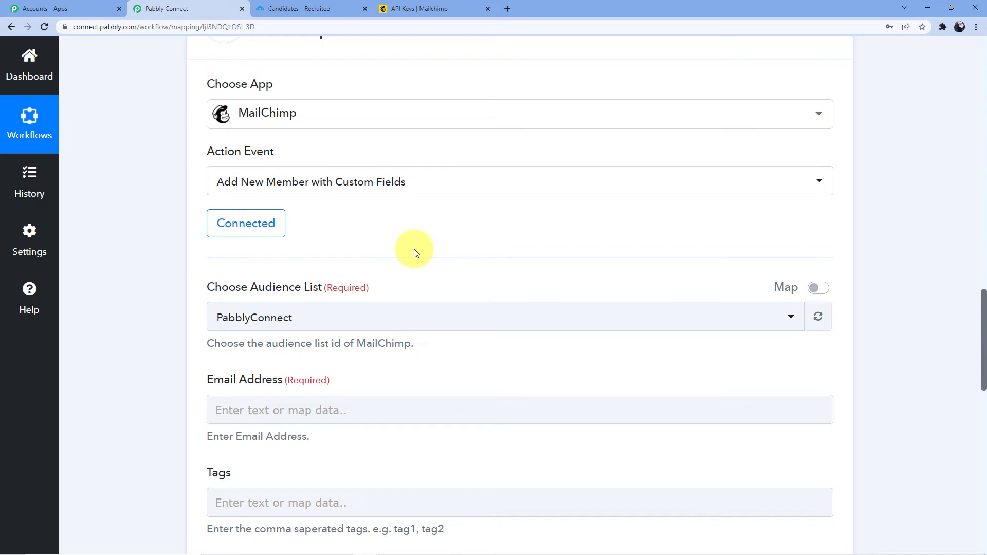
Choose PabblyConnect as the audience list and start mapping the Email Address field
{"action": "scroll", "coordinate": [391, 252], "scroll_direction": "down", "scroll_amount": 1}
{"action": "left_click", "coordinate": [315, 267]}
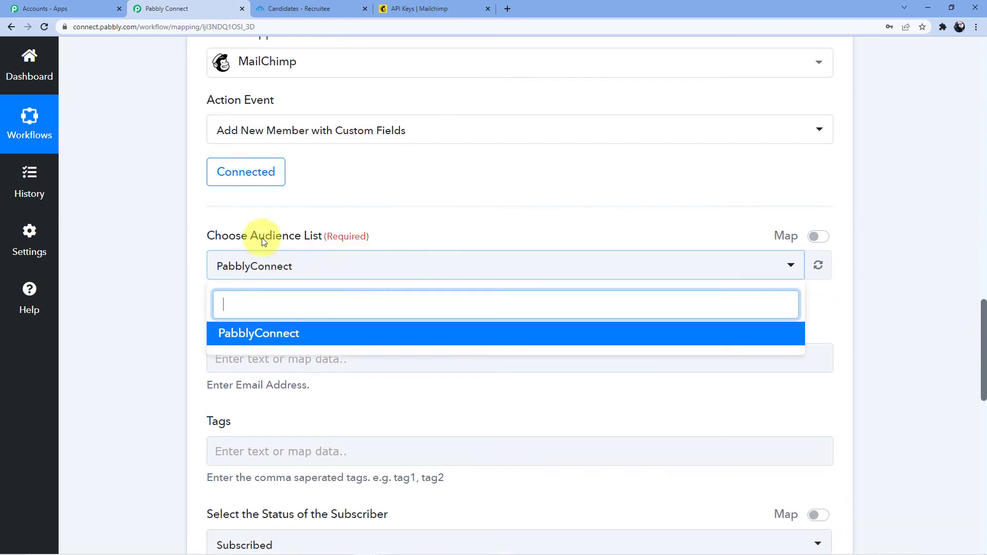
{"action": "left_click", "coordinate": [268, 335]}
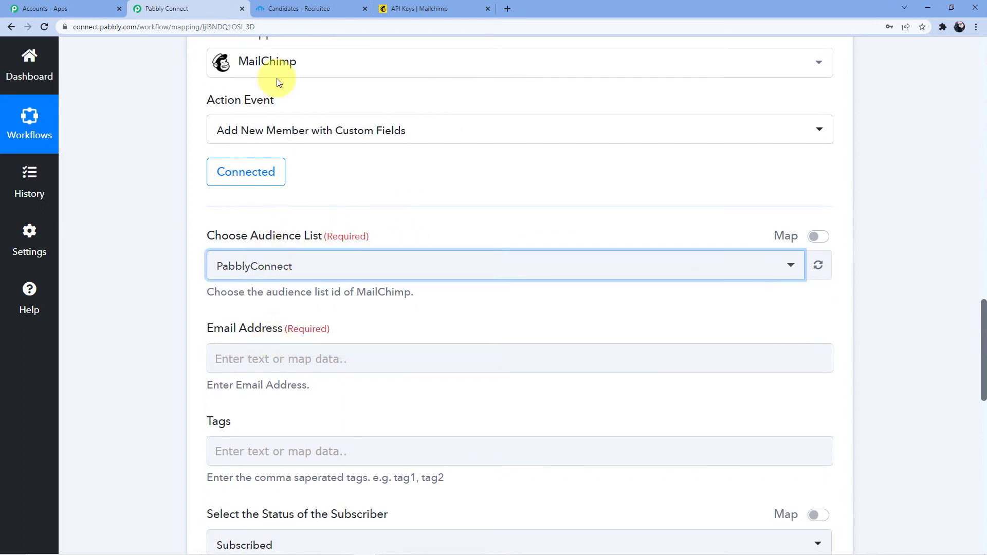
{"action": "left_click", "coordinate": [419, 6]}
{"action": "scroll", "coordinate": [133, 319], "scroll_direction": "down", "scroll_amount": 4}
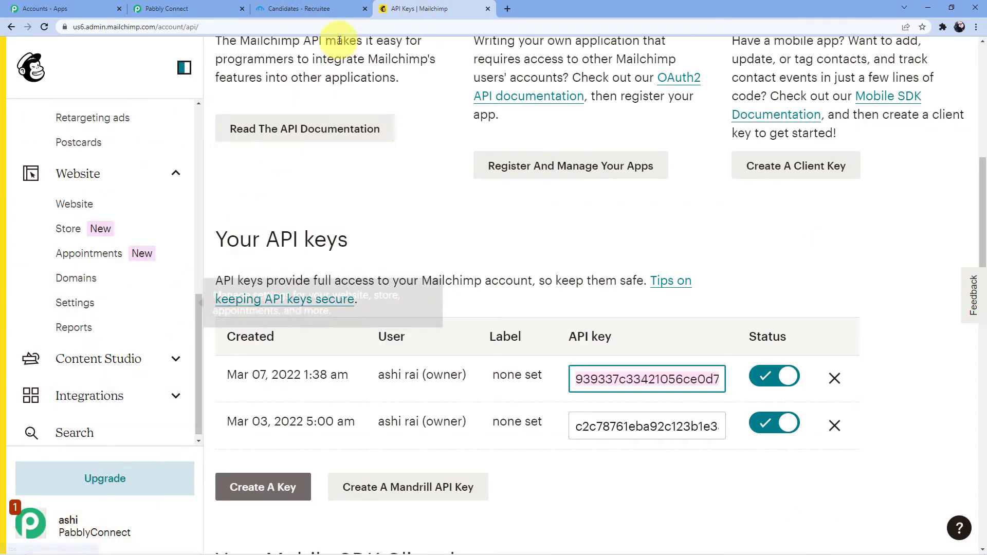
{"action": "left_click", "coordinate": [210, 4]}
{"action": "scroll", "coordinate": [286, 264], "scroll_direction": "down", "scroll_amount": 2}
{"action": "left_click", "coordinate": [289, 256]}
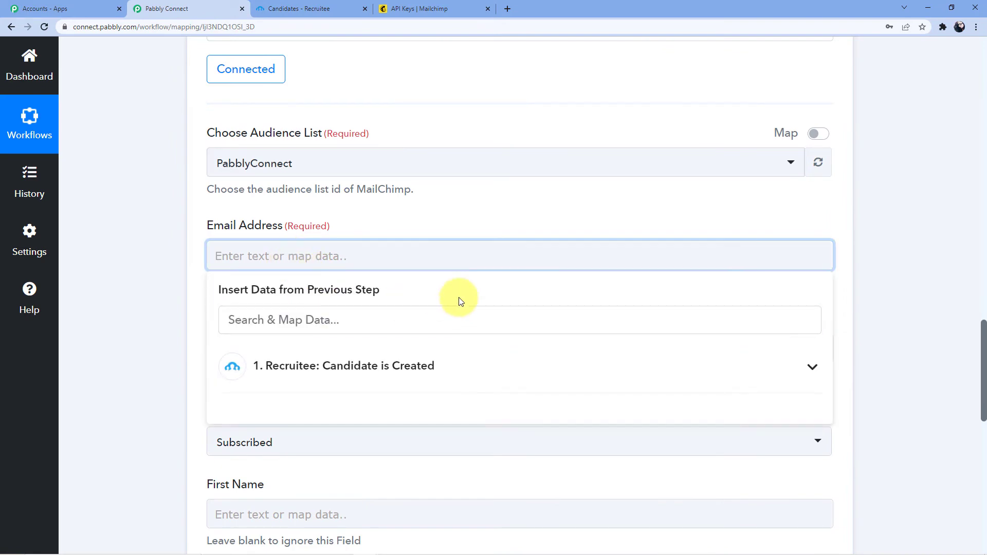
Map Recruitee's Payload Candidate Emails 0 into the Email Address field
{"action": "scroll", "coordinate": [455, 297], "scroll_direction": "up", "scroll_amount": 2}
{"action": "scroll", "coordinate": [503, 308], "scroll_direction": "up", "scroll_amount": 10}
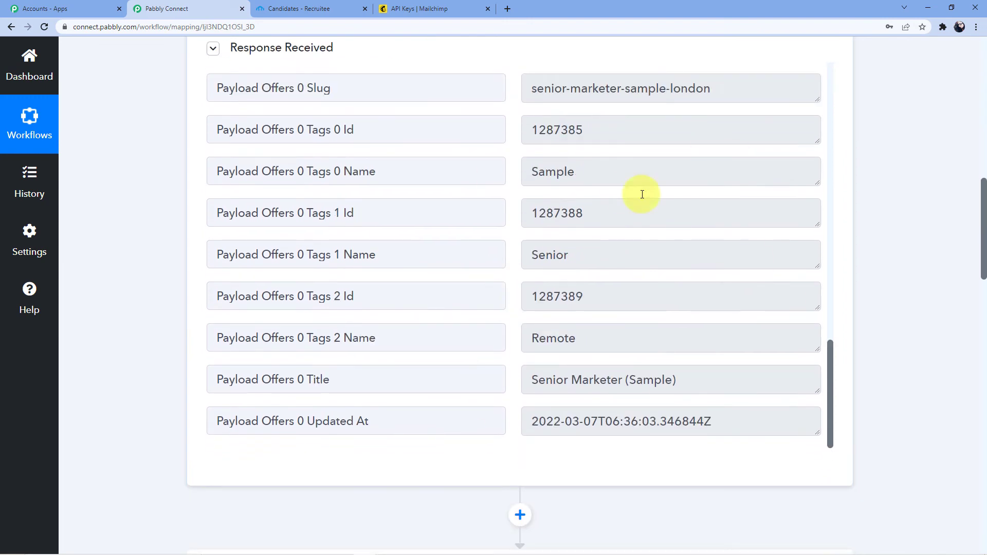
{"action": "scroll", "coordinate": [419, 196], "scroll_direction": "down", "scroll_amount": 13}
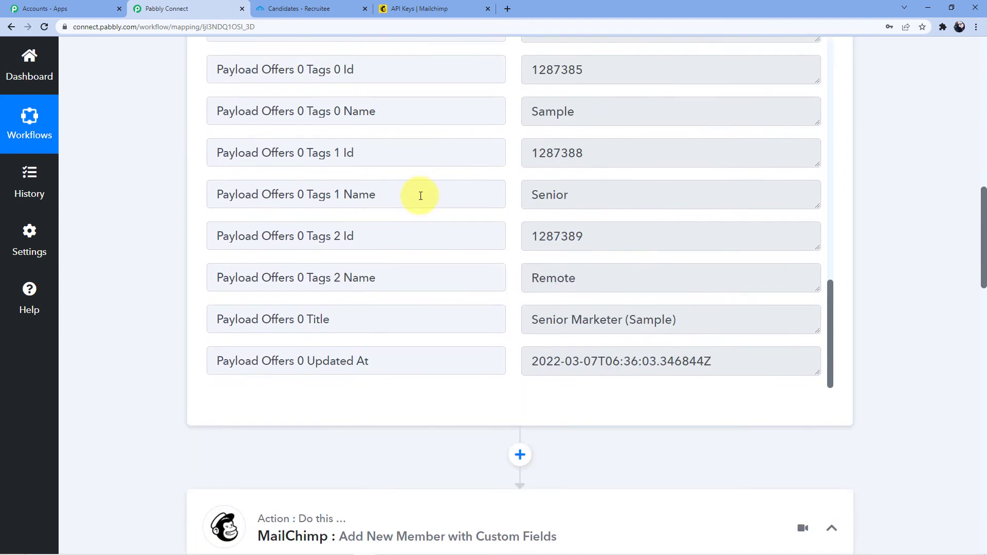
{"action": "scroll", "coordinate": [348, 217], "scroll_direction": "down", "scroll_amount": 3}
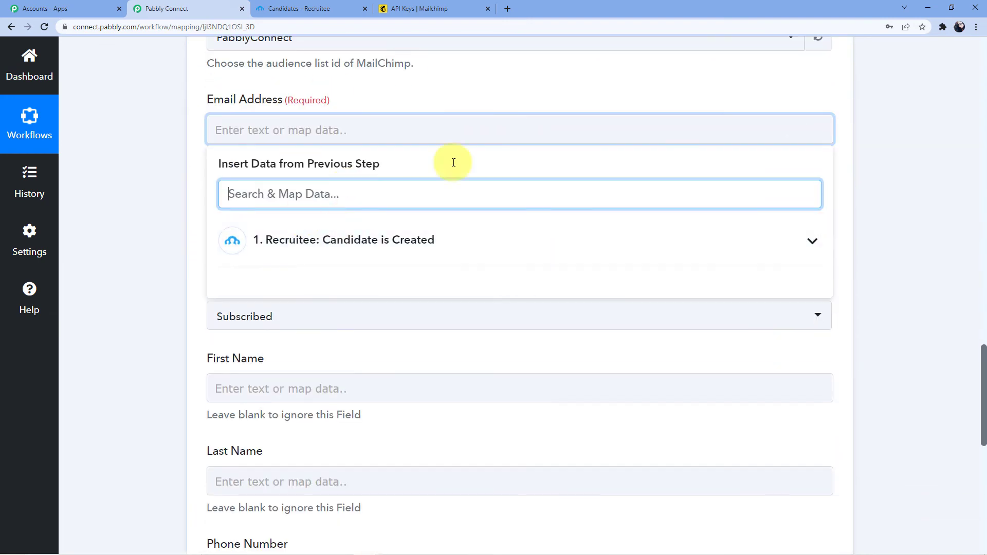
{"action": "left_click", "coordinate": [298, 239]}
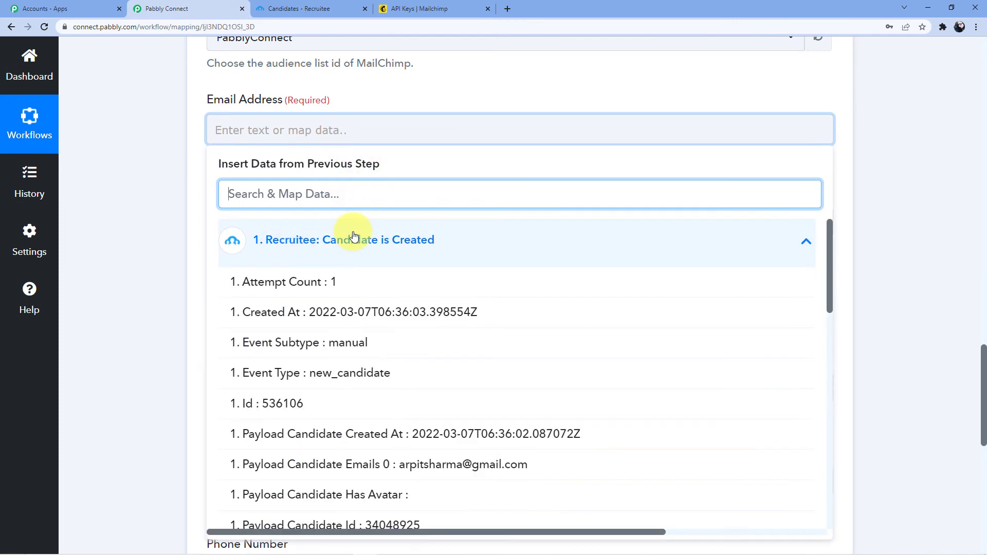
{"action": "scroll", "coordinate": [360, 249], "scroll_direction": "down", "scroll_amount": 6}
{"action": "scroll", "coordinate": [403, 313], "scroll_direction": "down", "scroll_amount": 4}
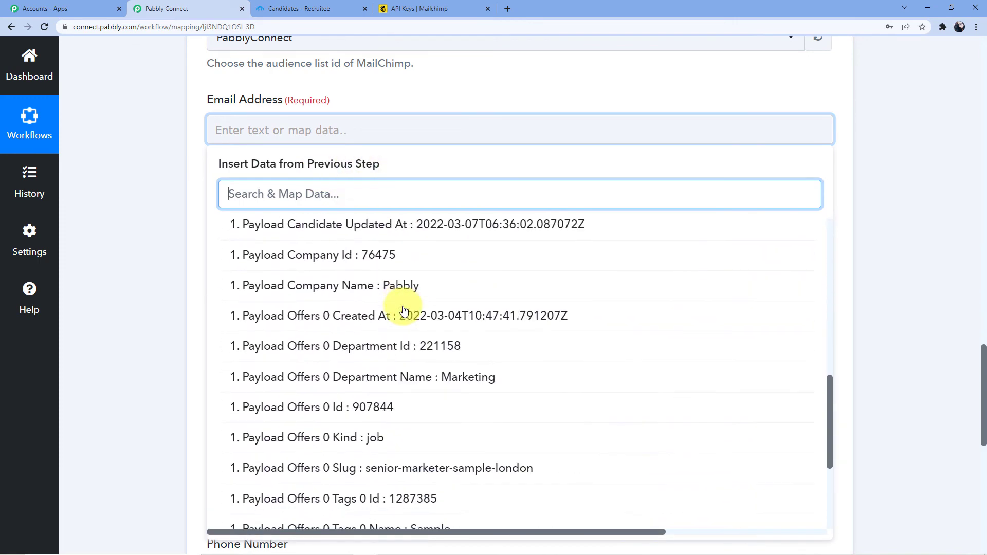
{"action": "scroll", "coordinate": [403, 314], "scroll_direction": "down", "scroll_amount": 3}
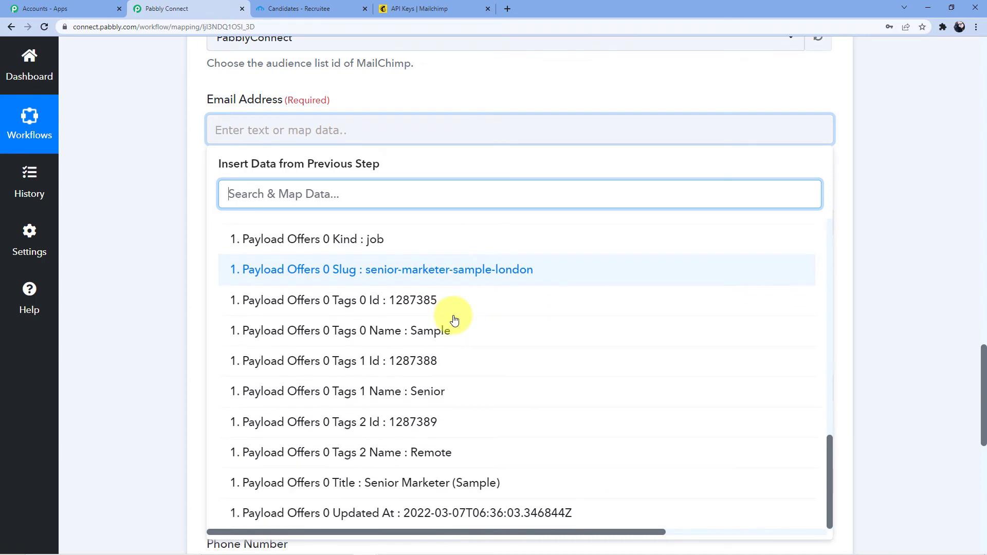
{"action": "scroll", "coordinate": [452, 315], "scroll_direction": "up", "scroll_amount": 8}
{"action": "scroll", "coordinate": [436, 331], "scroll_direction": "up", "scroll_amount": 3}
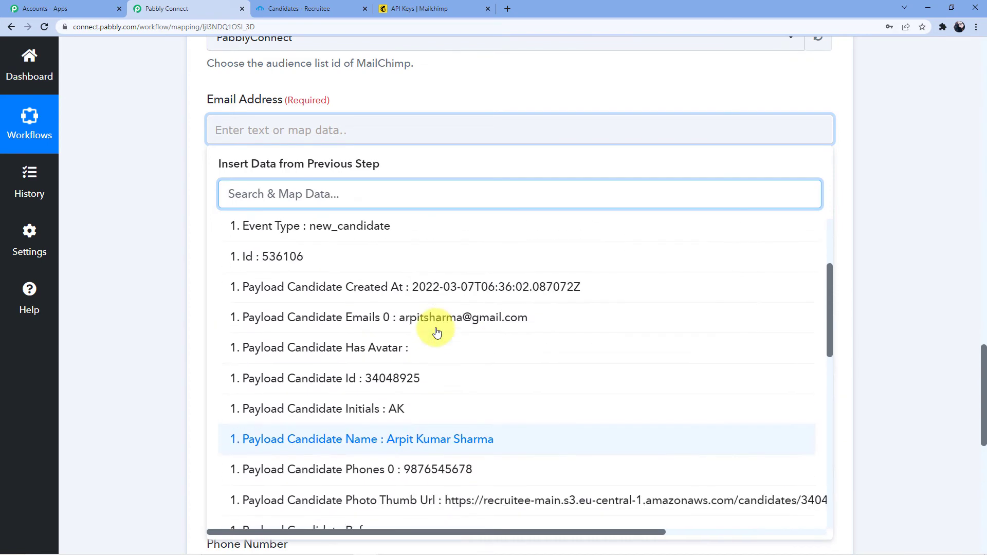
{"action": "left_click", "coordinate": [444, 317]}
Map Recruitee's Payload Candidate Name into the First Name field
{"action": "scroll", "coordinate": [190, 246], "scroll_direction": "up", "scroll_amount": 2}
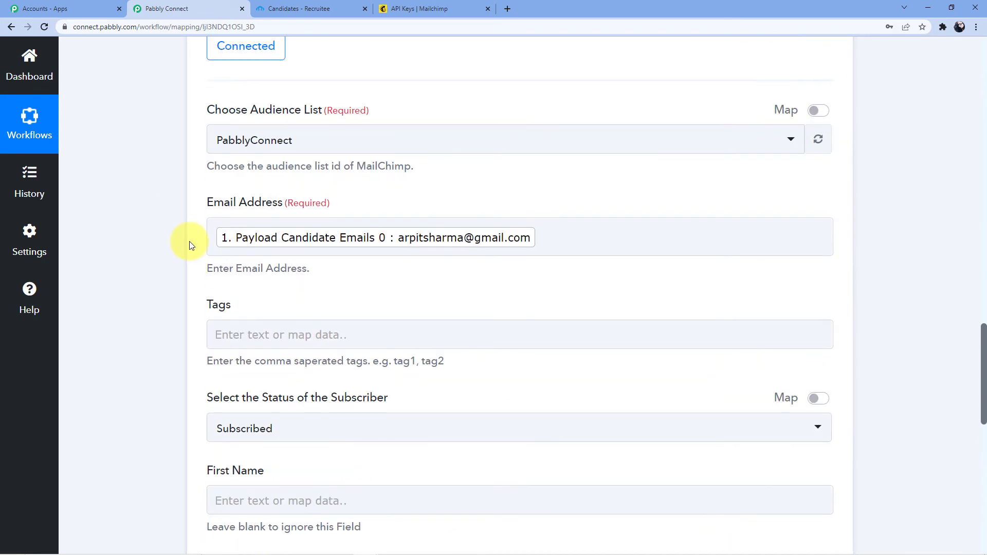
{"action": "scroll", "coordinate": [187, 242], "scroll_direction": "down", "scroll_amount": 4}
{"action": "scroll", "coordinate": [214, 185], "scroll_direction": "down", "scroll_amount": 1}
{"action": "scroll", "coordinate": [204, 188], "scroll_direction": "down", "scroll_amount": 2}
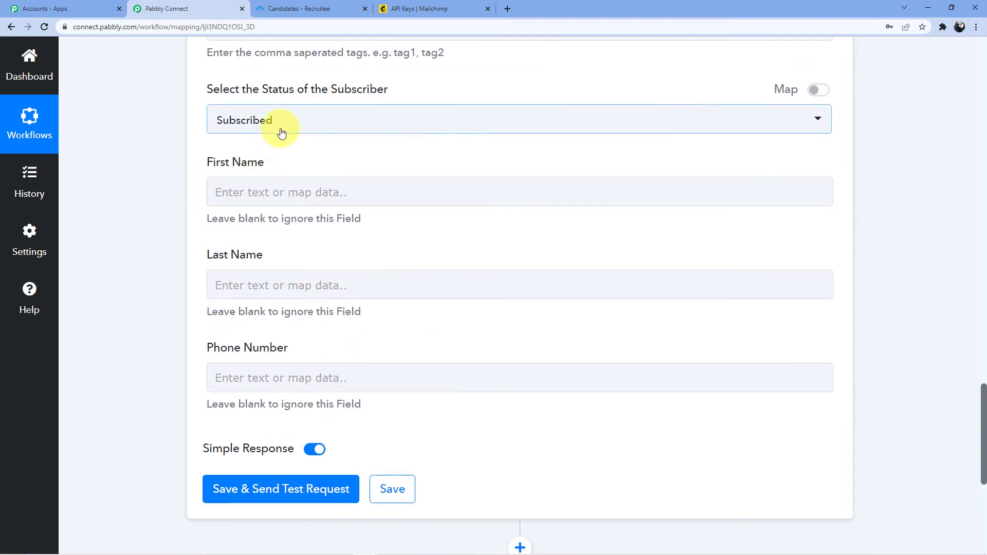
{"action": "left_click", "coordinate": [250, 193]}
{"action": "scroll", "coordinate": [288, 185], "scroll_direction": "down", "scroll_amount": 2}
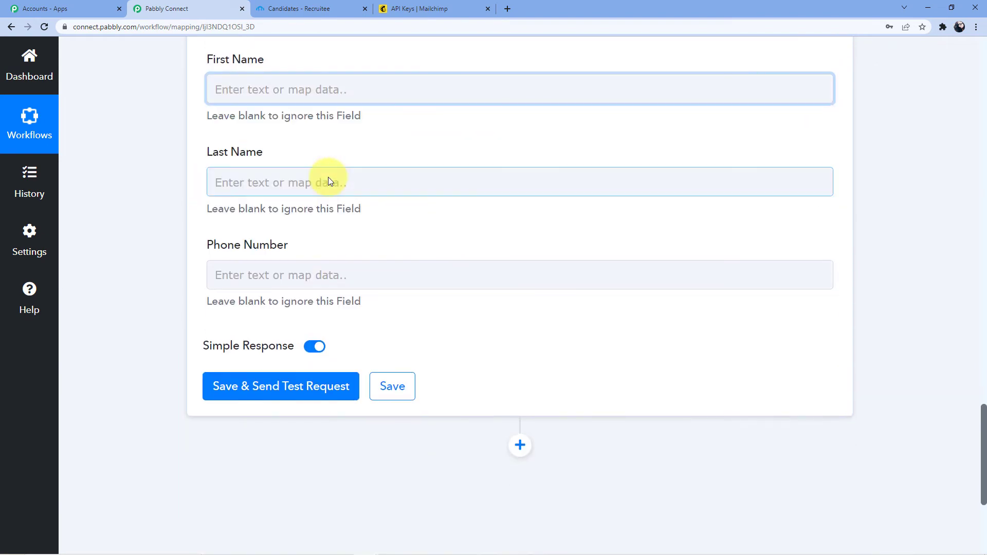
{"action": "left_click", "coordinate": [273, 88]}
{"action": "scroll", "coordinate": [343, 205], "scroll_direction": "down", "scroll_amount": 1}
{"action": "left_click", "coordinate": [345, 149]}
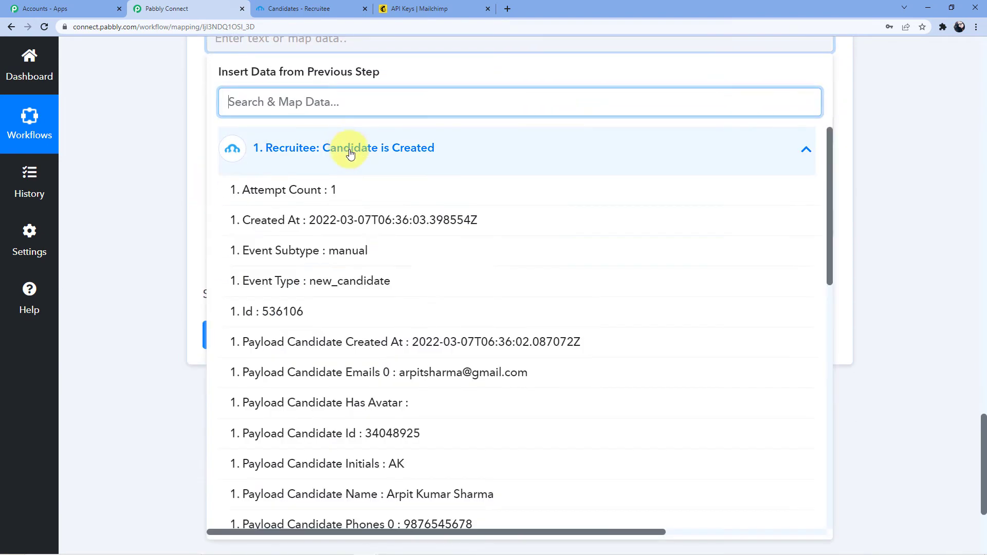
{"action": "scroll", "coordinate": [385, 303], "scroll_direction": "down", "scroll_amount": 4}
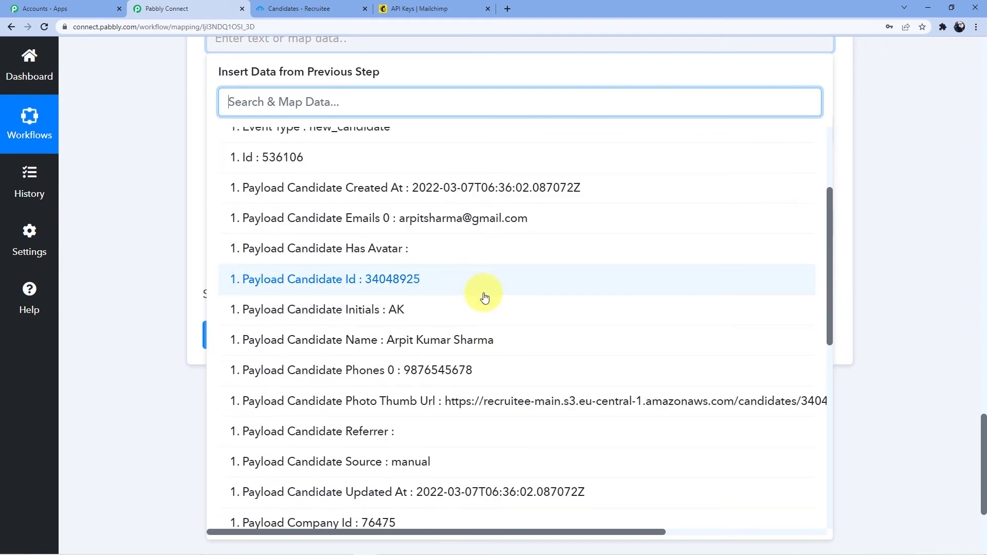
{"action": "left_click", "coordinate": [405, 343]}
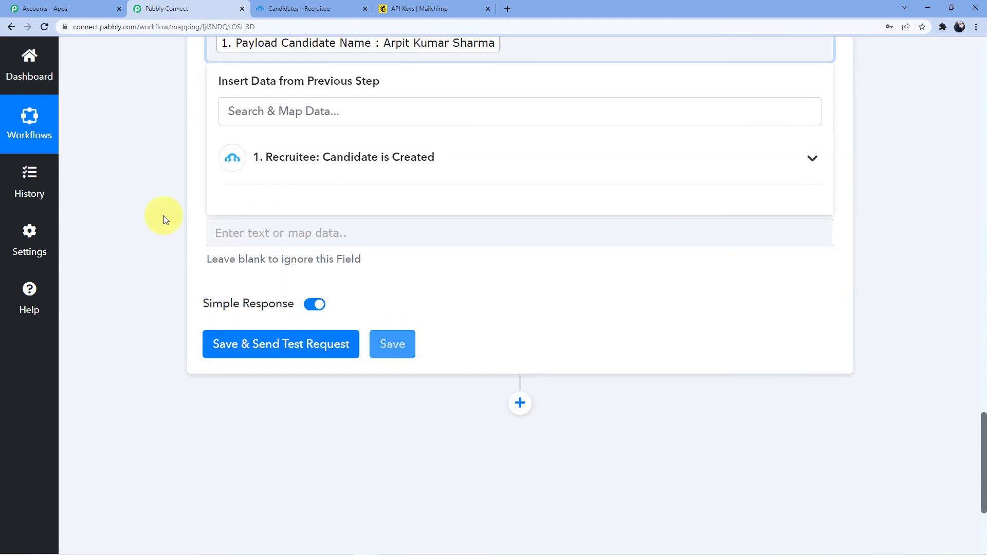
Map the Recruitee candidate's phone data into the Phone Number field
{"action": "scroll", "coordinate": [144, 195], "scroll_direction": "up", "scroll_amount": 4}
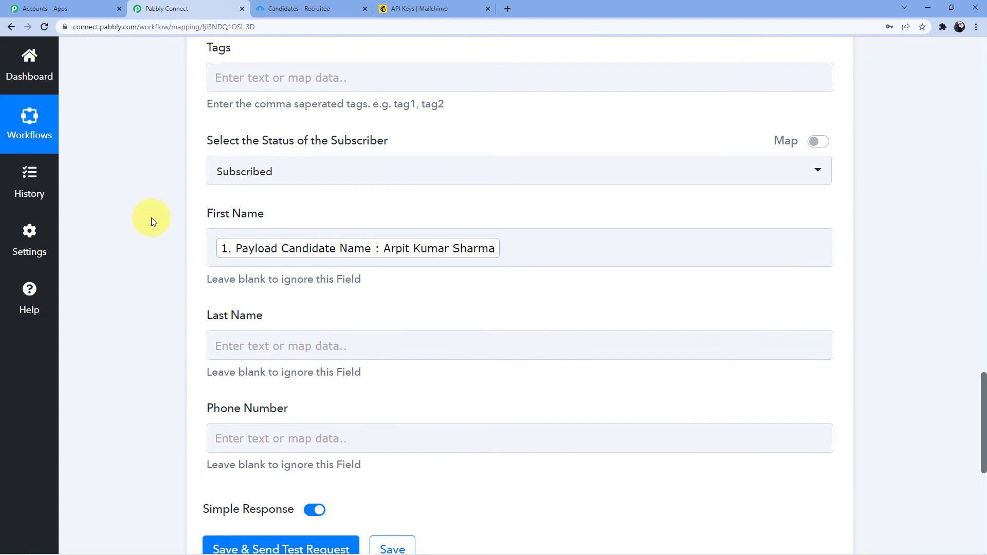
{"action": "scroll", "coordinate": [152, 215], "scroll_direction": "down", "scroll_amount": 4}
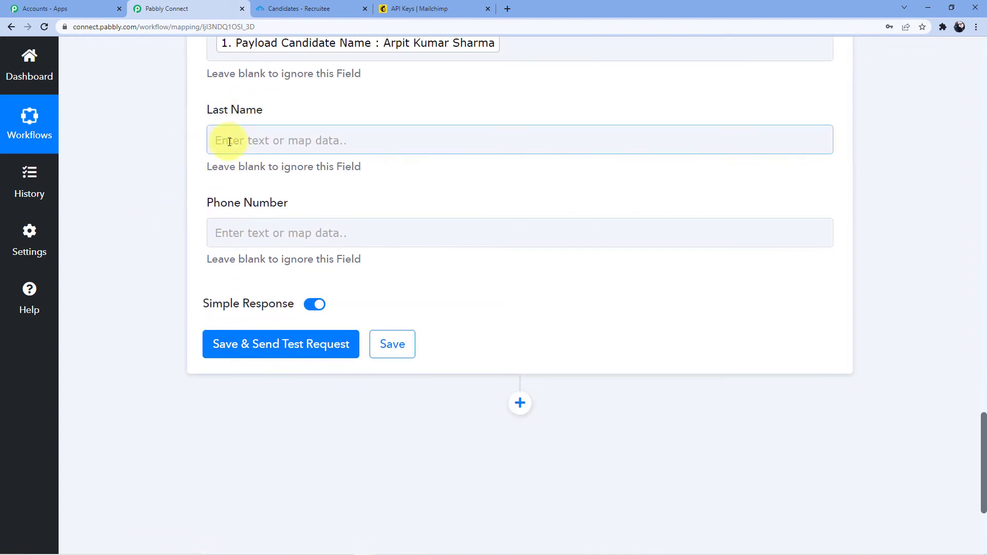
{"action": "scroll", "coordinate": [288, 175], "scroll_direction": "down", "scroll_amount": 1}
{"action": "left_click", "coordinate": [268, 174]}
{"action": "scroll", "coordinate": [288, 154], "scroll_direction": "down", "scroll_amount": 3}
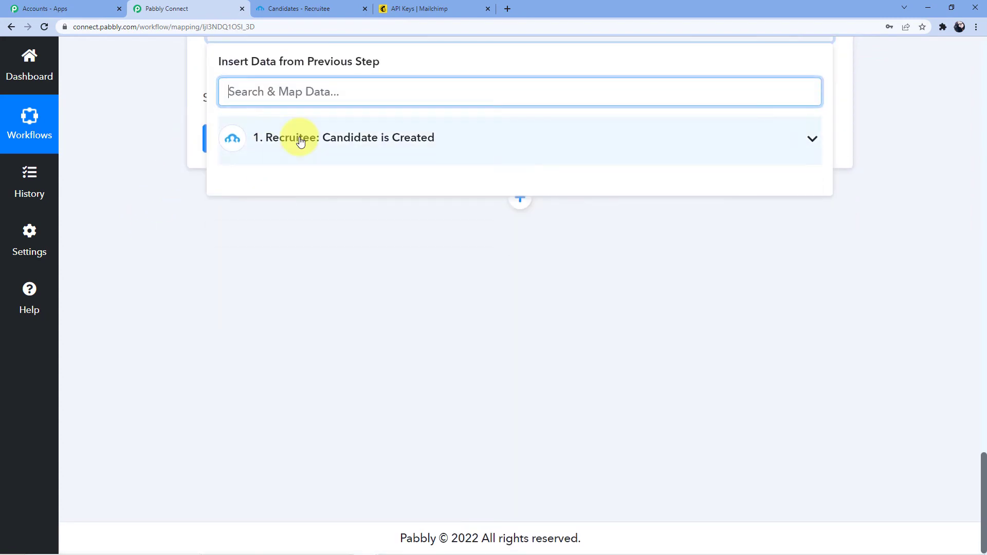
{"action": "left_click", "coordinate": [298, 137]}
{"action": "scroll", "coordinate": [391, 312], "scroll_direction": "down", "scroll_amount": 4}
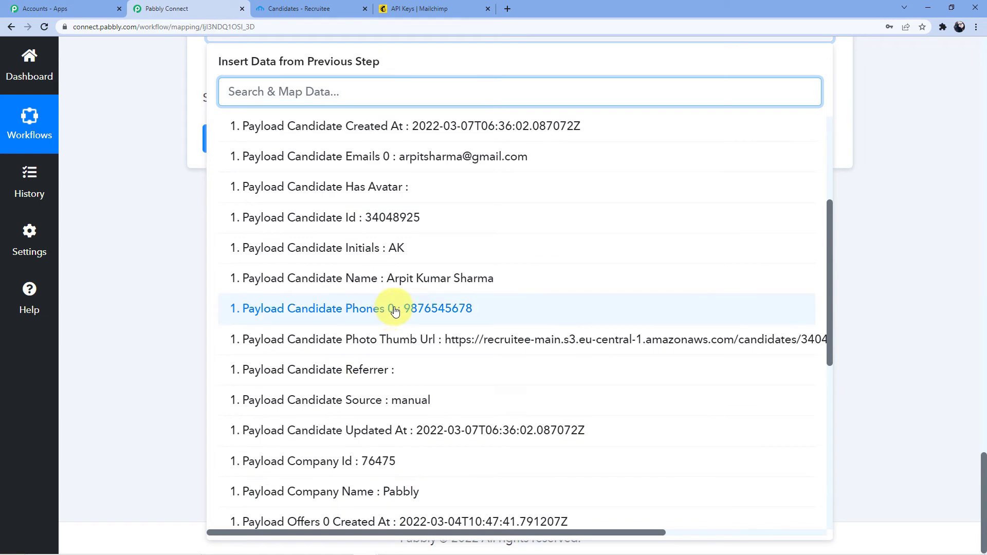
{"action": "scroll", "coordinate": [394, 311], "scroll_direction": "down", "scroll_amount": 6}
{"action": "scroll", "coordinate": [395, 311], "scroll_direction": "down", "scroll_amount": 2}
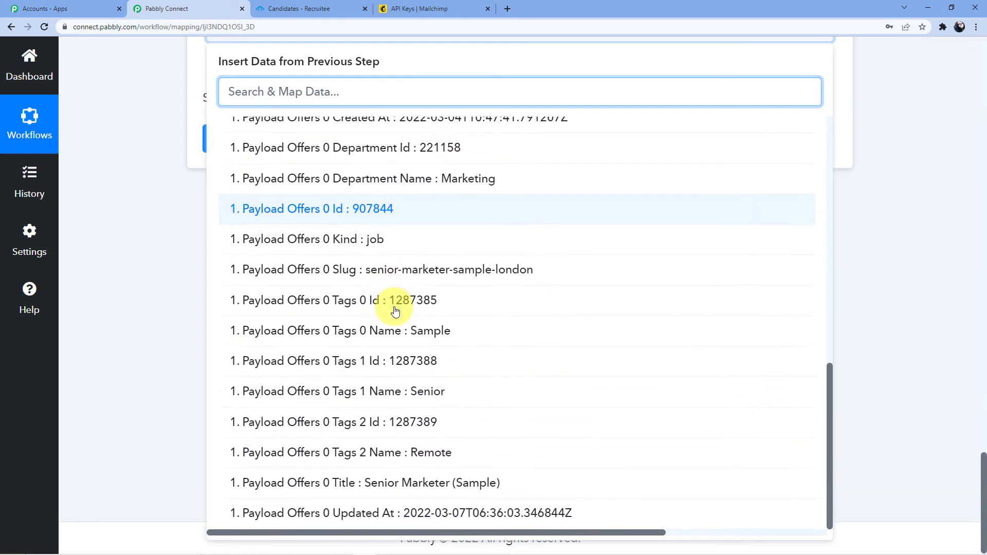
{"action": "scroll", "coordinate": [427, 419], "scroll_direction": "up", "scroll_amount": 4}
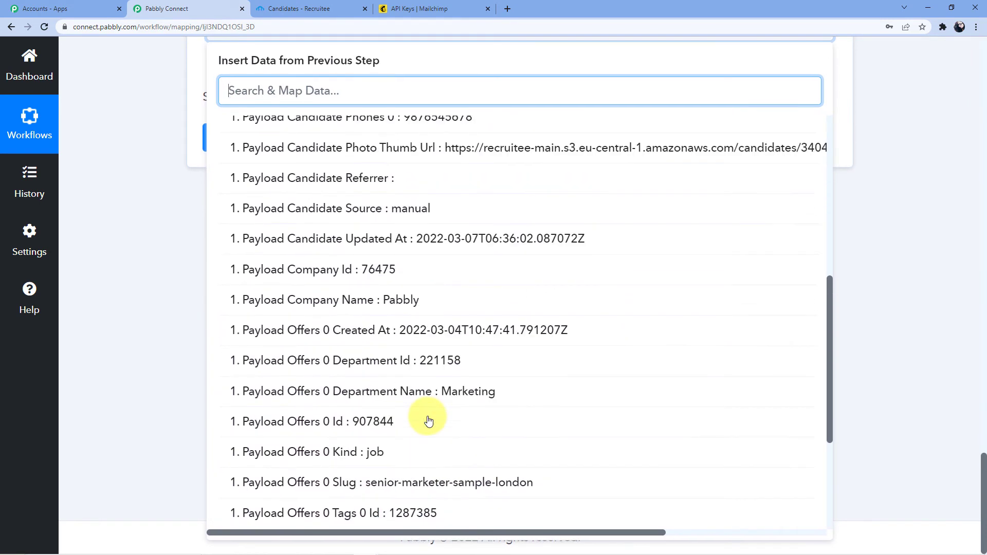
{"action": "scroll", "coordinate": [429, 421], "scroll_direction": "up", "scroll_amount": 8}
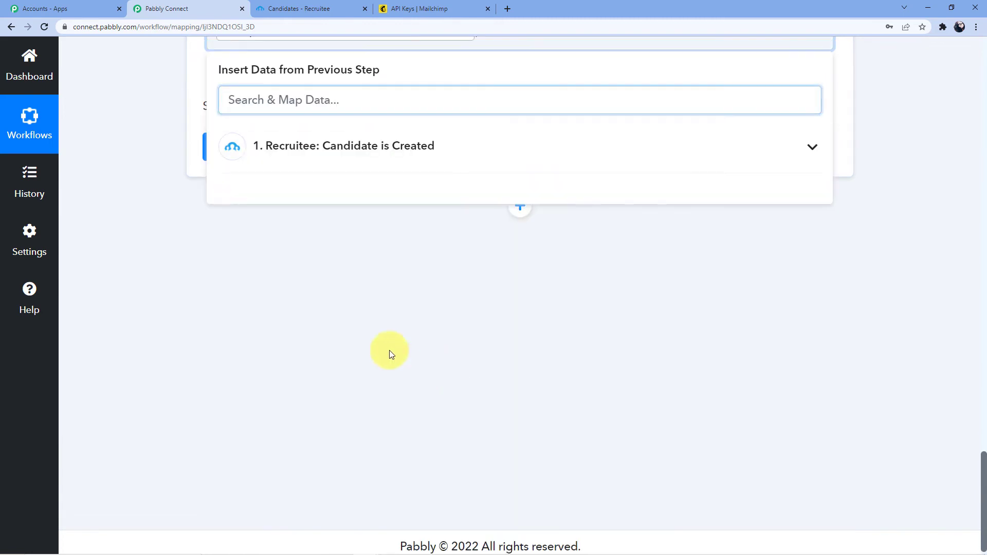
{"action": "left_click", "coordinate": [390, 354]}
Save and send a test request, confirming the response shows a subscribed member with phone
{"action": "scroll", "coordinate": [288, 323], "scroll_direction": "up", "scroll_amount": 3}
{"action": "left_click", "coordinate": [275, 307]}
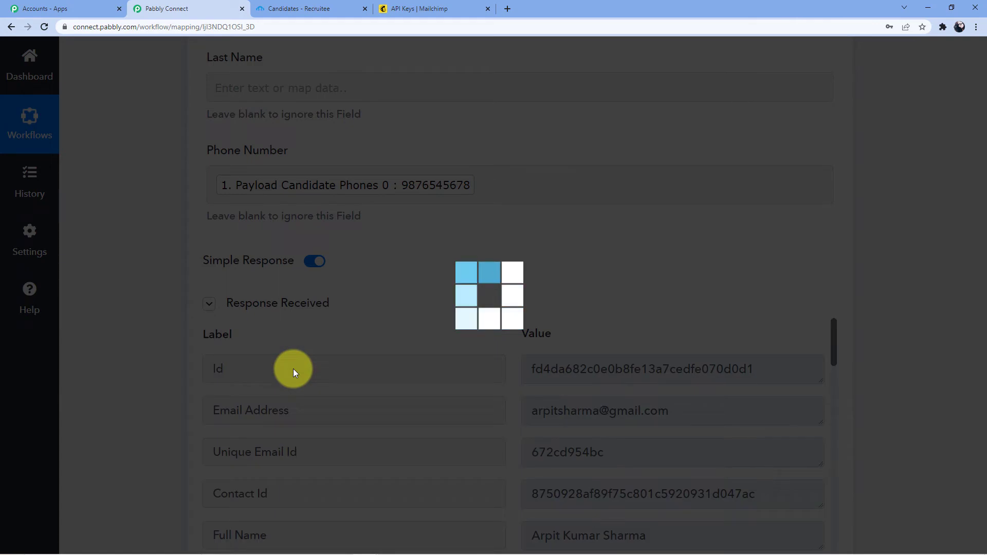
{"action": "scroll", "coordinate": [293, 368], "scroll_direction": "down", "scroll_amount": 2}
{"action": "scroll", "coordinate": [399, 372], "scroll_direction": "up", "scroll_amount": 2}
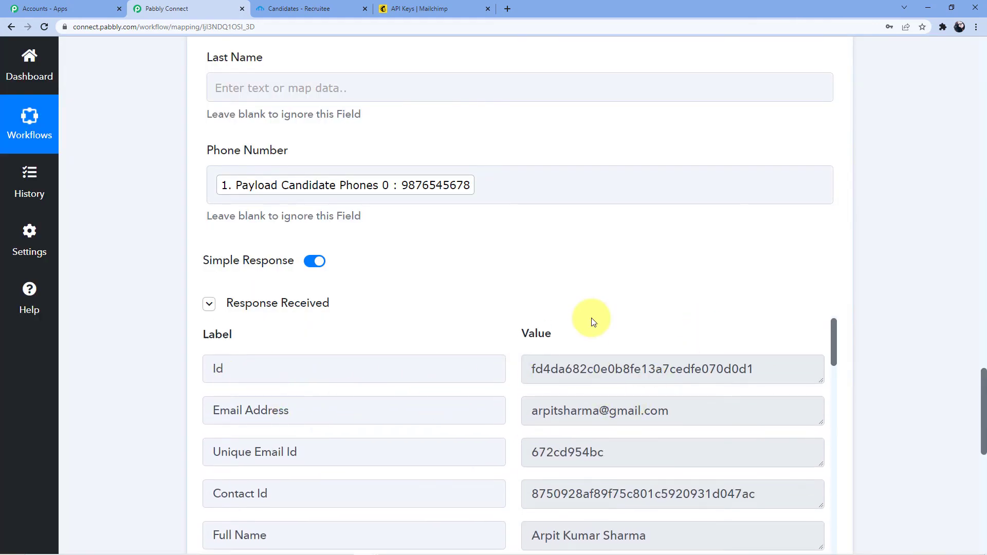
{"action": "scroll", "coordinate": [668, 334], "scroll_direction": "down", "scroll_amount": 3}
{"action": "scroll", "coordinate": [901, 278], "scroll_direction": "down", "scroll_amount": 5}
{"action": "scroll", "coordinate": [929, 358], "scroll_direction": "up", "scroll_amount": 2}
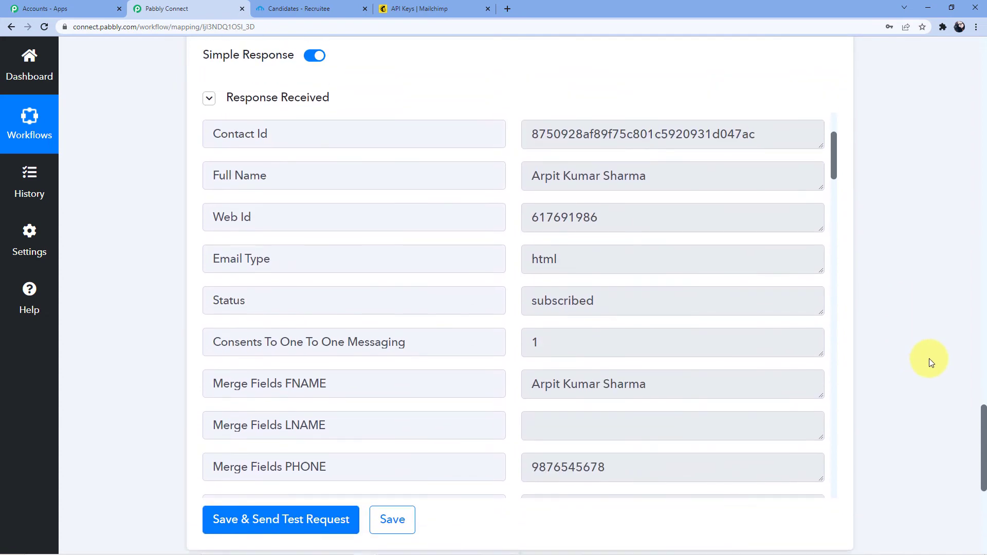
{"action": "left_click", "coordinate": [414, 9]}
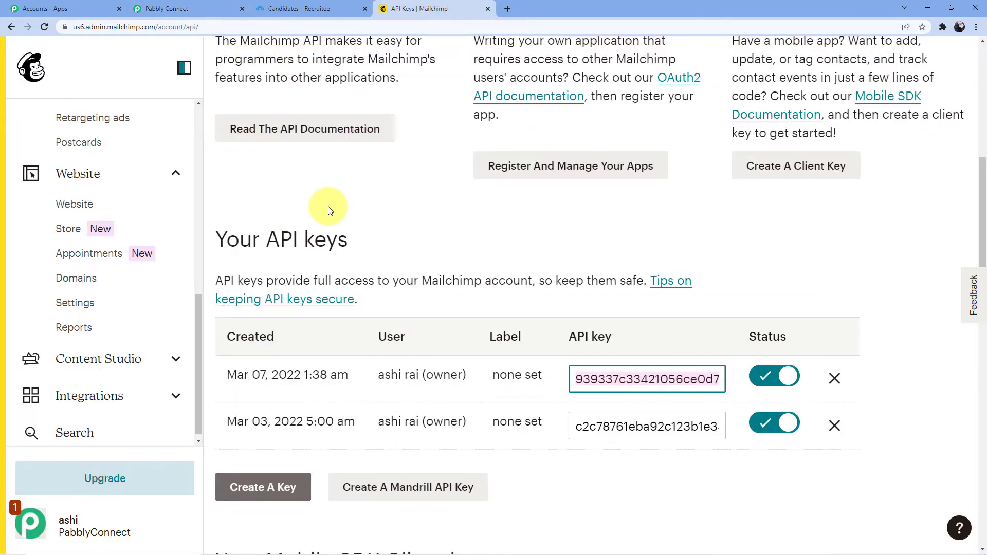
Check All contacts in the PabblyConnect audience for the test member's name and phone
{"action": "scroll", "coordinate": [161, 166], "scroll_direction": "up", "scroll_amount": 5}
{"action": "scroll", "coordinate": [161, 166], "scroll_direction": "up", "scroll_amount": 5}
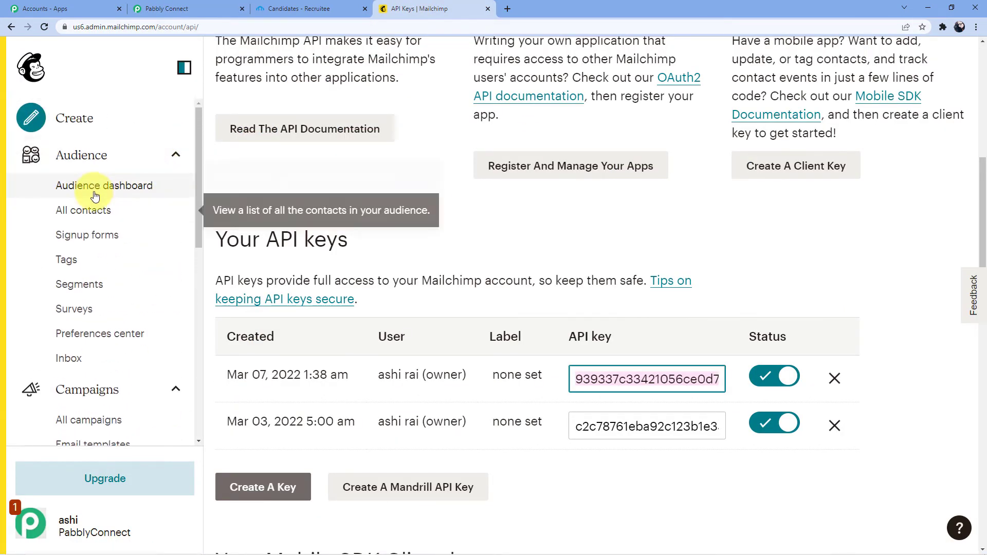
{"action": "left_click", "coordinate": [91, 211]}
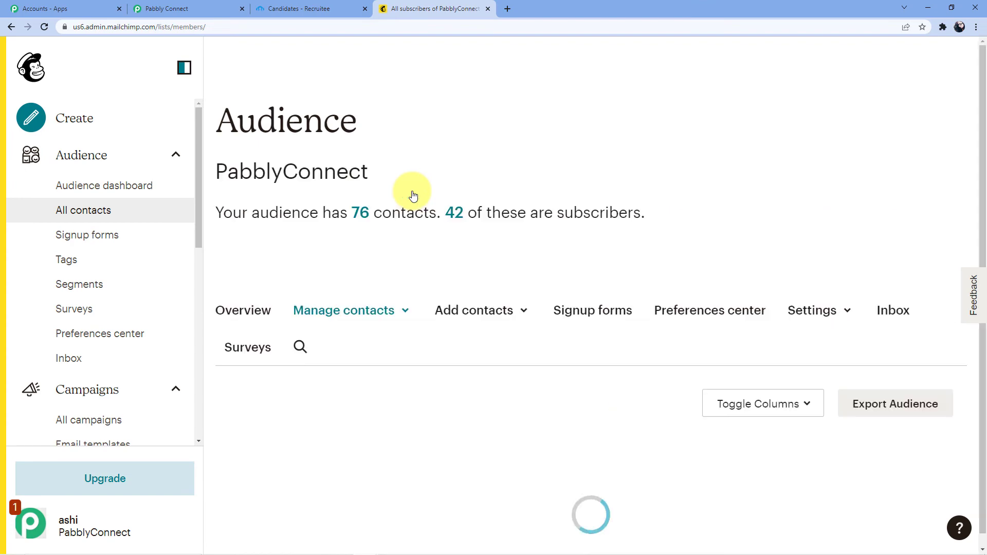
{"action": "scroll", "coordinate": [411, 194], "scroll_direction": "down", "scroll_amount": 5}
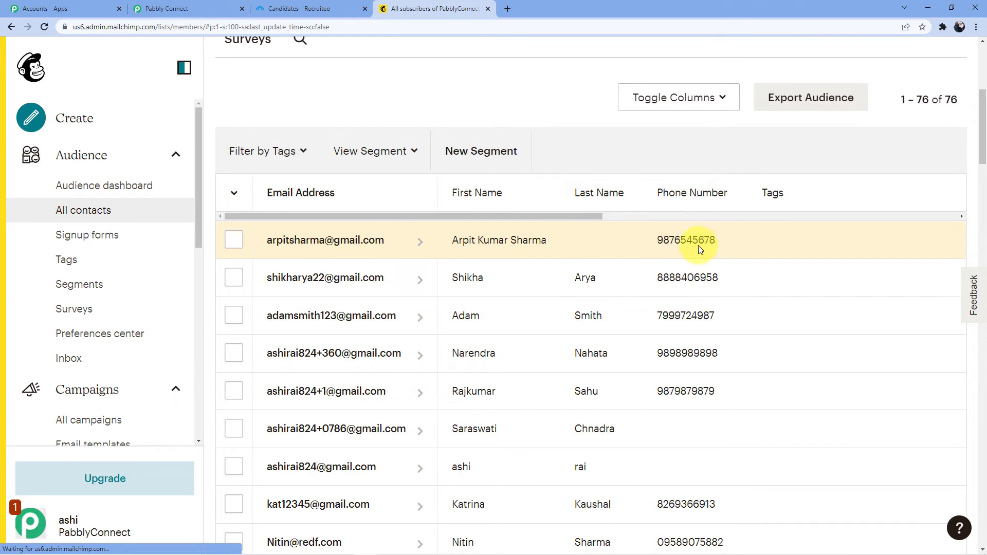
{"action": "scroll", "coordinate": [587, 259], "scroll_direction": "up", "scroll_amount": 3}
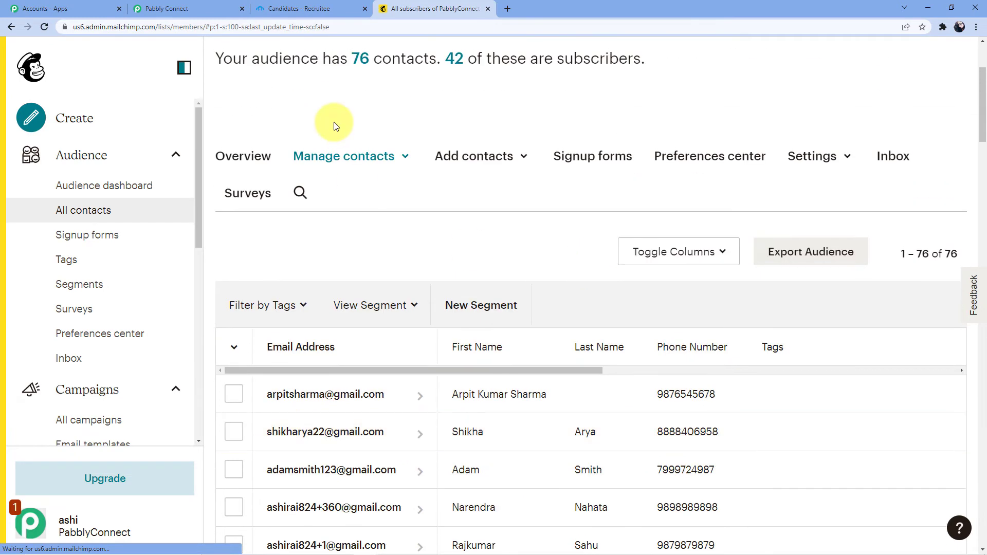
{"action": "left_click", "coordinate": [227, 9]}
Start a manual Recruitee candidate with their full name, assigned to Senior Marketer (Sample)
{"action": "scroll", "coordinate": [308, 149], "scroll_direction": "up", "scroll_amount": 3}
{"action": "left_click", "coordinate": [299, 5]}
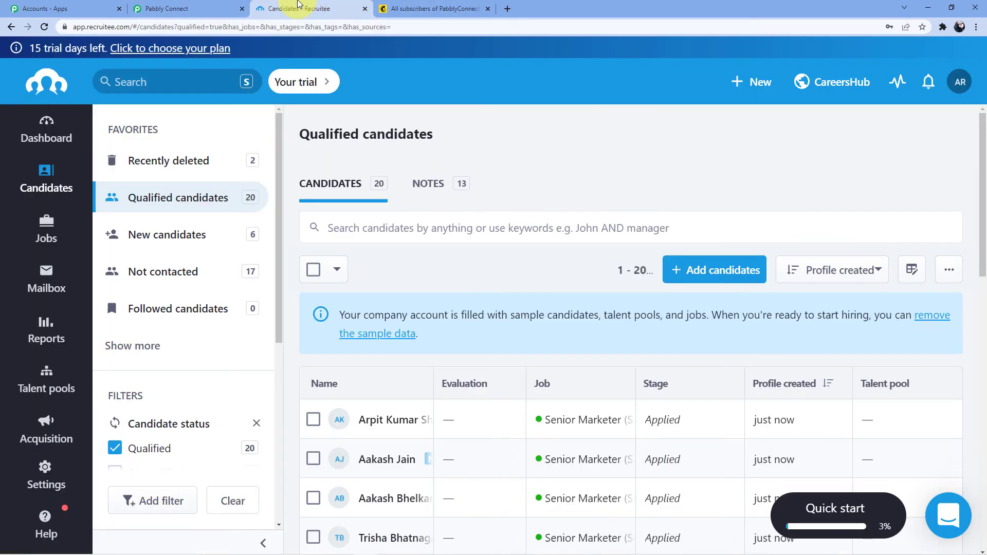
{"action": "left_click", "coordinate": [701, 270]}
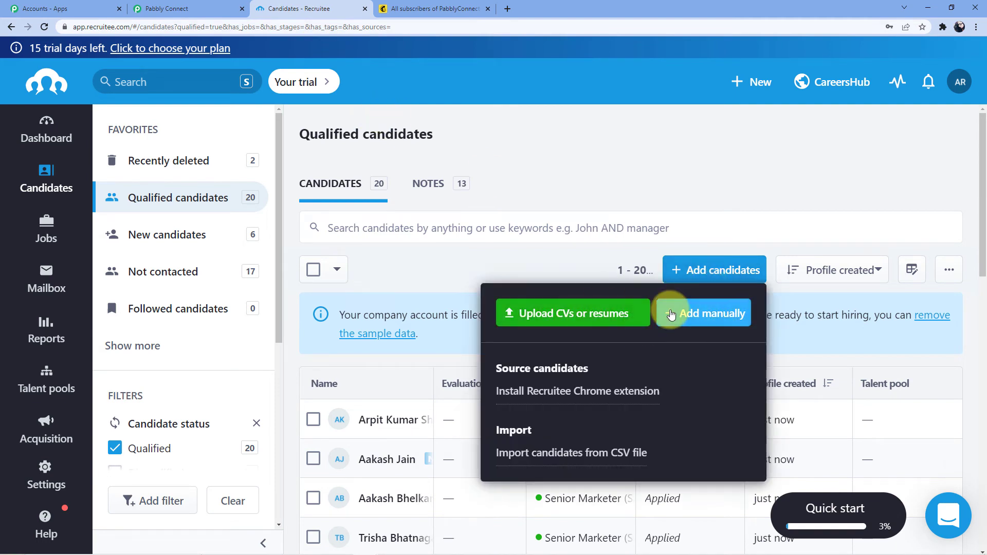
{"action": "left_click", "coordinate": [701, 313]}
{"action": "left_click", "coordinate": [448, 172]}
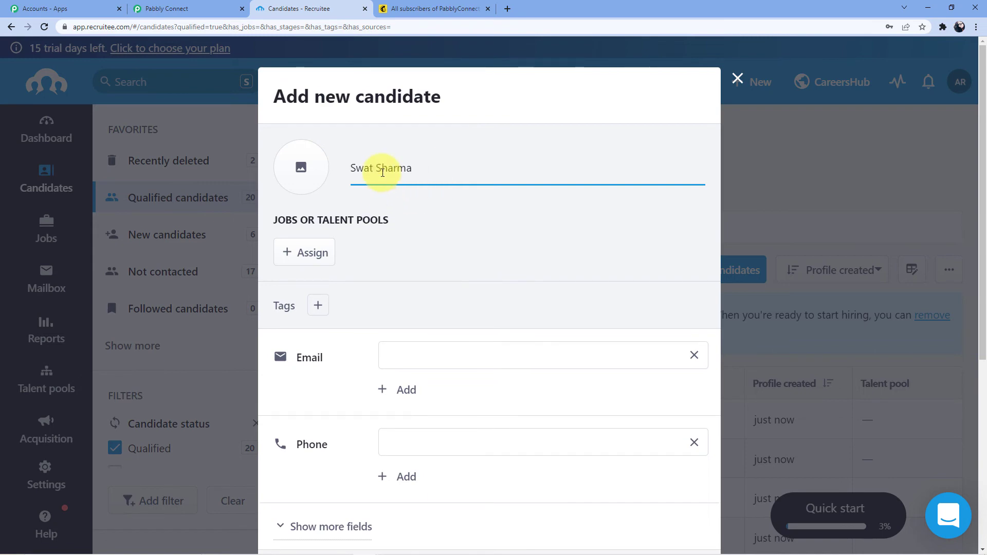
{"action": "left_click", "coordinate": [285, 247]}
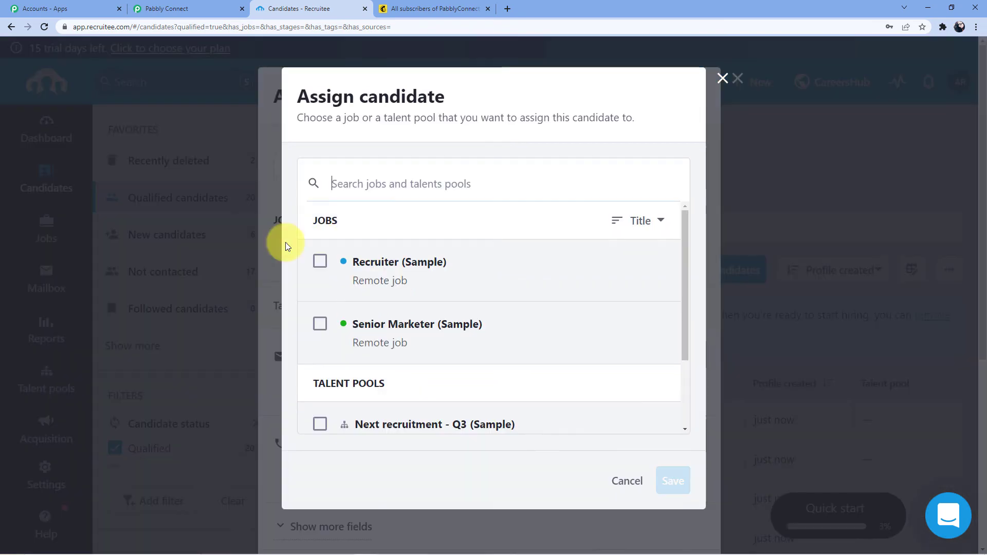
{"action": "left_click", "coordinate": [377, 339]}
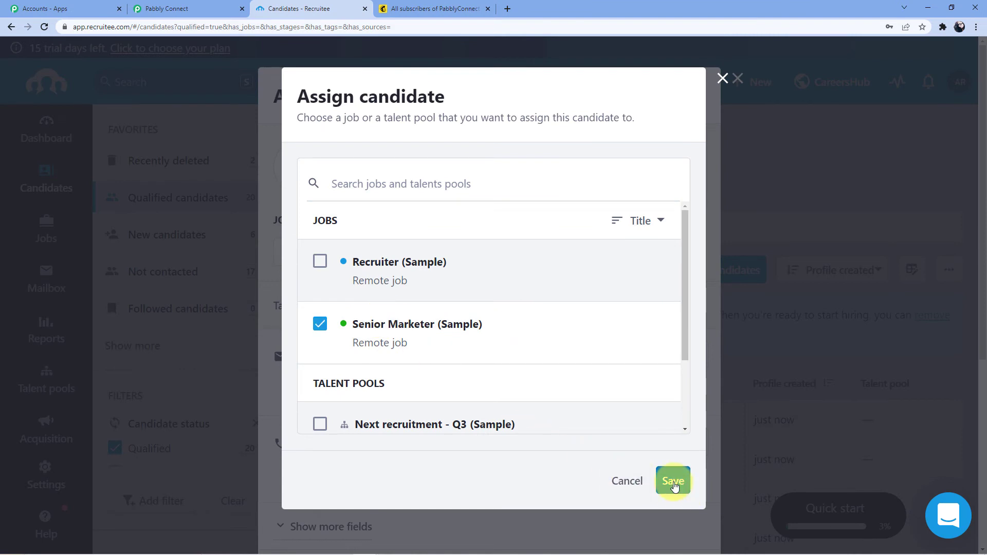
{"action": "left_click", "coordinate": [673, 481]}
Fill in the candidate's e-mail and phone number and add the candidate
{"action": "left_click", "coordinate": [456, 379]}
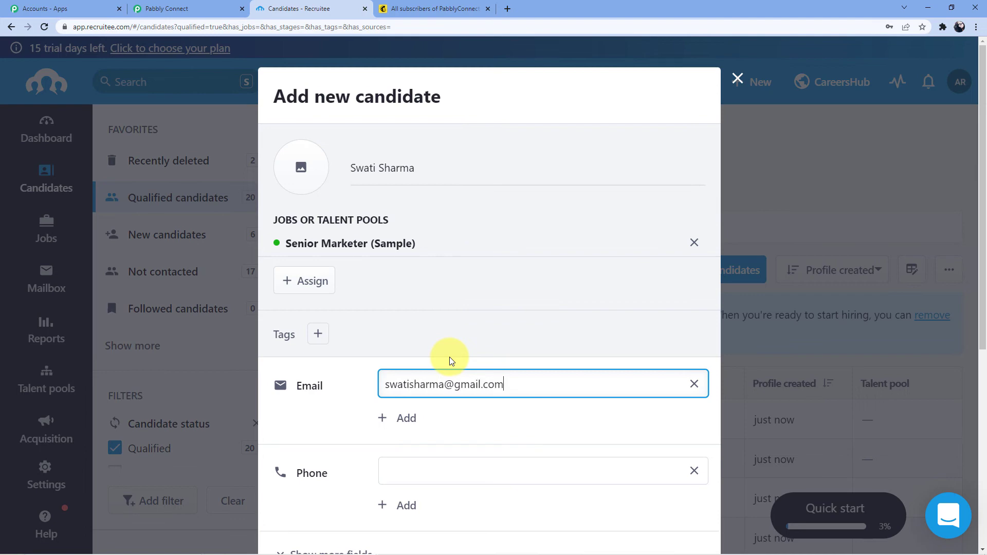
{"action": "scroll", "coordinate": [451, 360], "scroll_direction": "down", "scroll_amount": 3}
{"action": "left_click", "coordinate": [428, 309]}
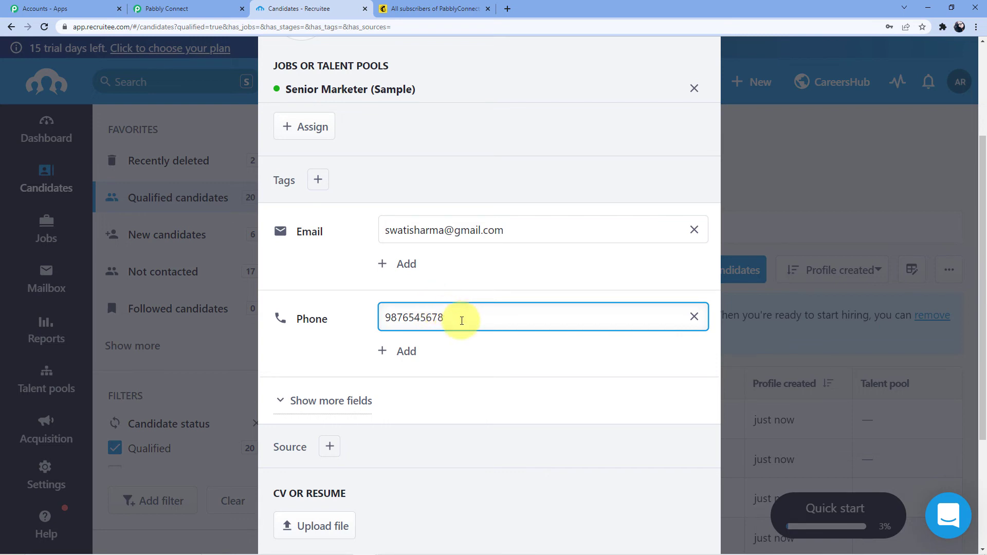
{"action": "scroll", "coordinate": [465, 329], "scroll_direction": "down", "scroll_amount": 3}
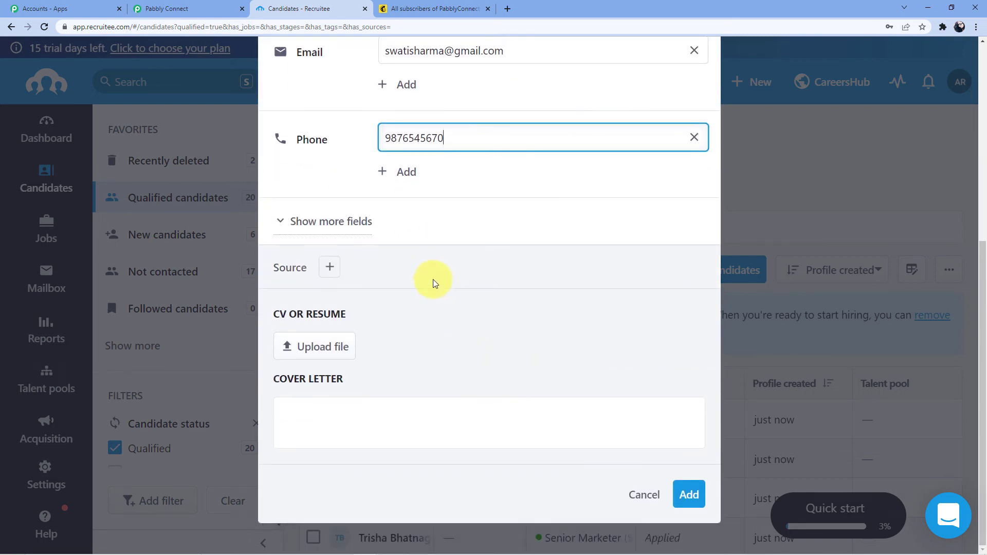
{"action": "left_click", "coordinate": [688, 495]}
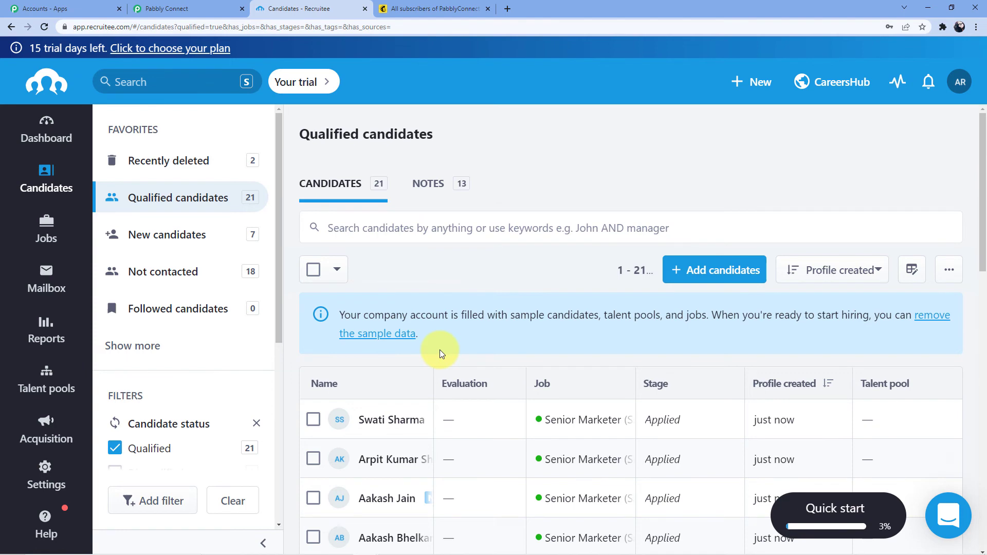
Reload Mailchimp contacts to see the new candidate listed first, with 77 contacts total
{"action": "left_click", "coordinate": [412, 8]}
{"action": "scroll", "coordinate": [360, 282], "scroll_direction": "down", "scroll_amount": 1}
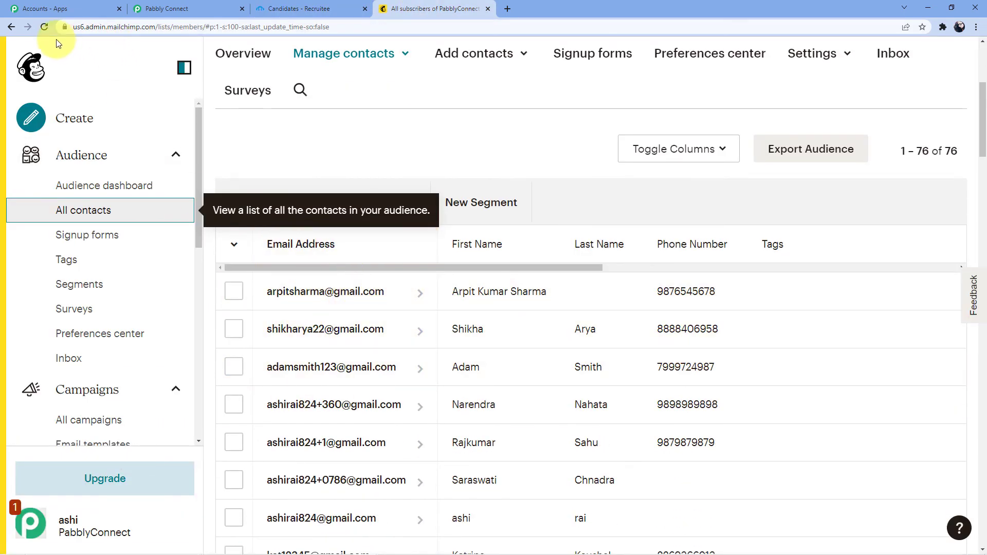
{"action": "left_click", "coordinate": [46, 27]}
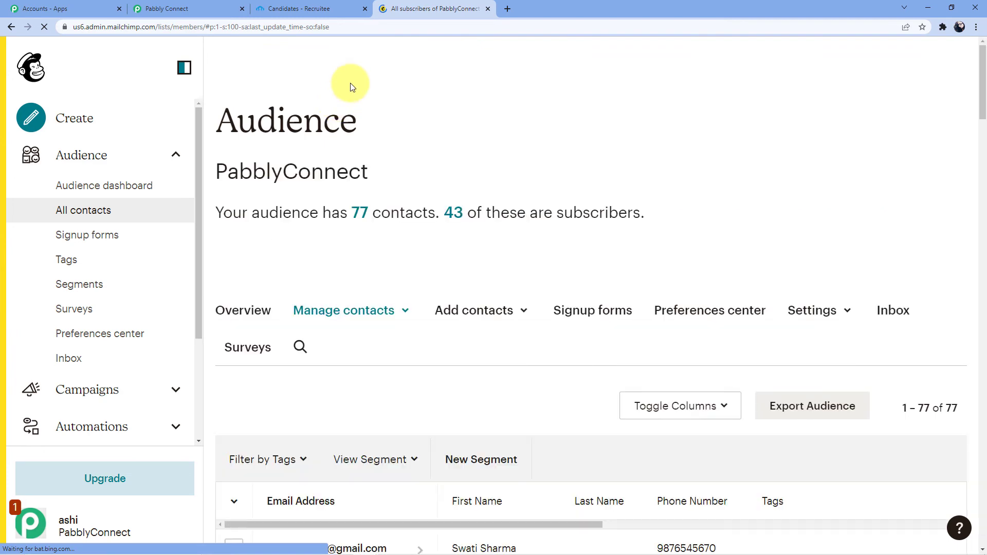
{"action": "scroll", "coordinate": [349, 82], "scroll_direction": "down", "scroll_amount": 5}
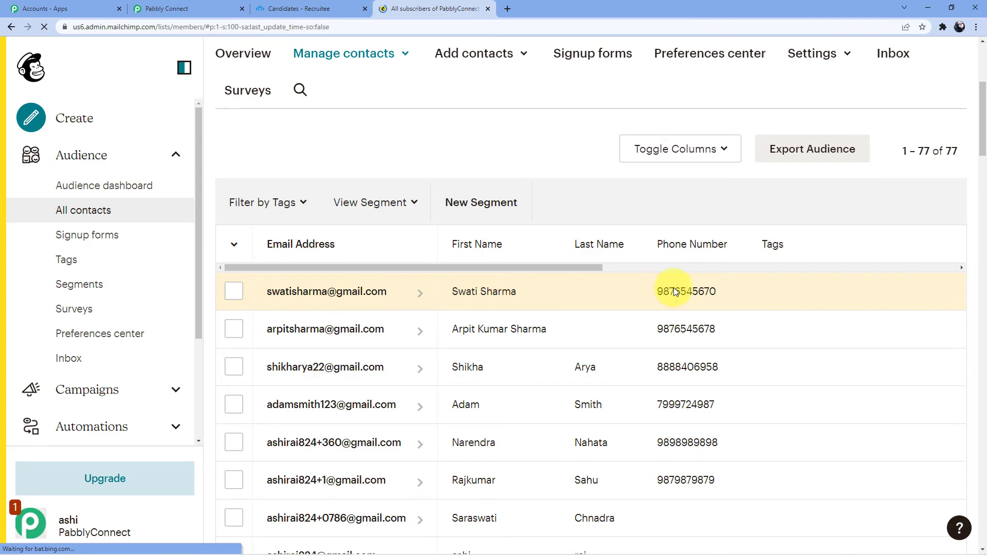
{"action": "left_click", "coordinate": [206, 10]}
{"action": "scroll", "coordinate": [607, 296], "scroll_direction": "up", "scroll_amount": 6}
Collapse the Recruitee Candidate is Created trigger and MailChimp Add New Member action cards
{"action": "scroll", "coordinate": [606, 290], "scroll_direction": "up", "scroll_amount": 15}
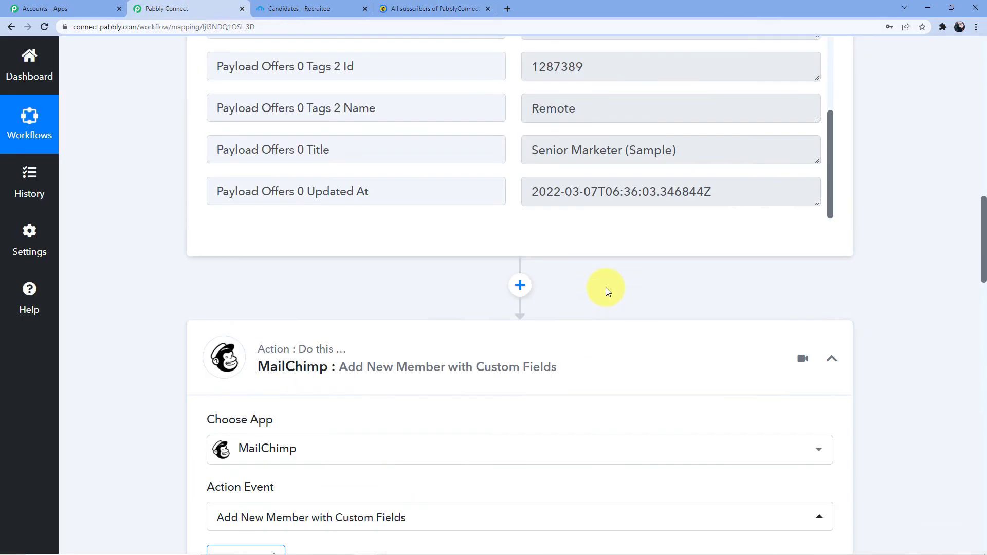
{"action": "left_click", "coordinate": [444, 255]}
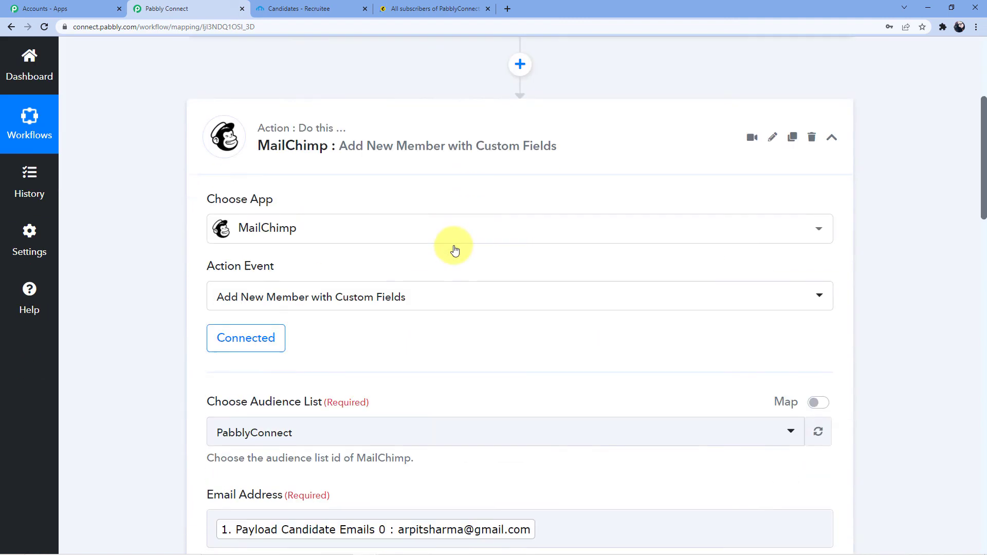
{"action": "left_click", "coordinate": [390, 171]}
{"action": "scroll", "coordinate": [424, 211], "scroll_direction": "up", "scroll_amount": 5}
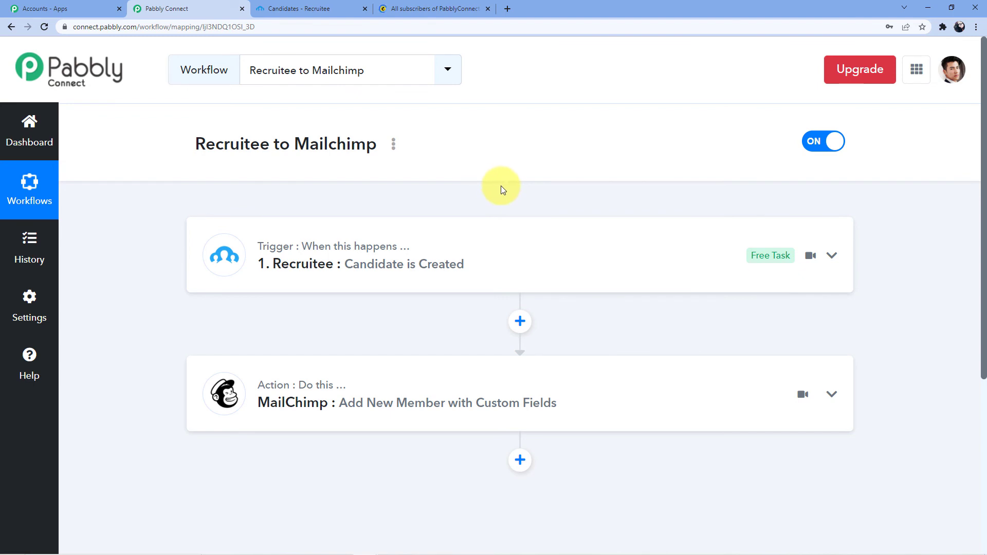
{"action": "scroll", "coordinate": [503, 186], "scroll_direction": "down", "scroll_amount": 1}
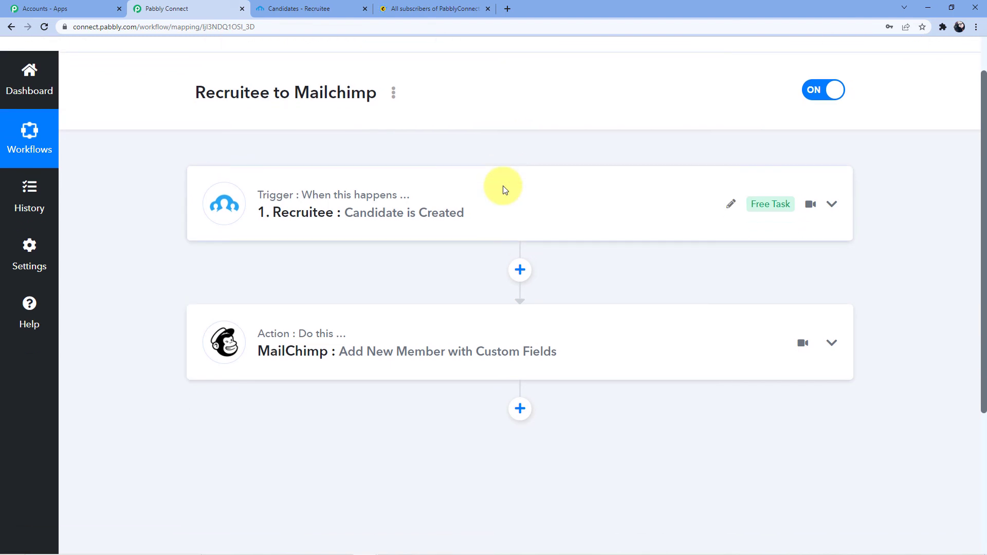
{"action": "scroll", "coordinate": [378, 263], "scroll_direction": "down", "scroll_amount": 2}
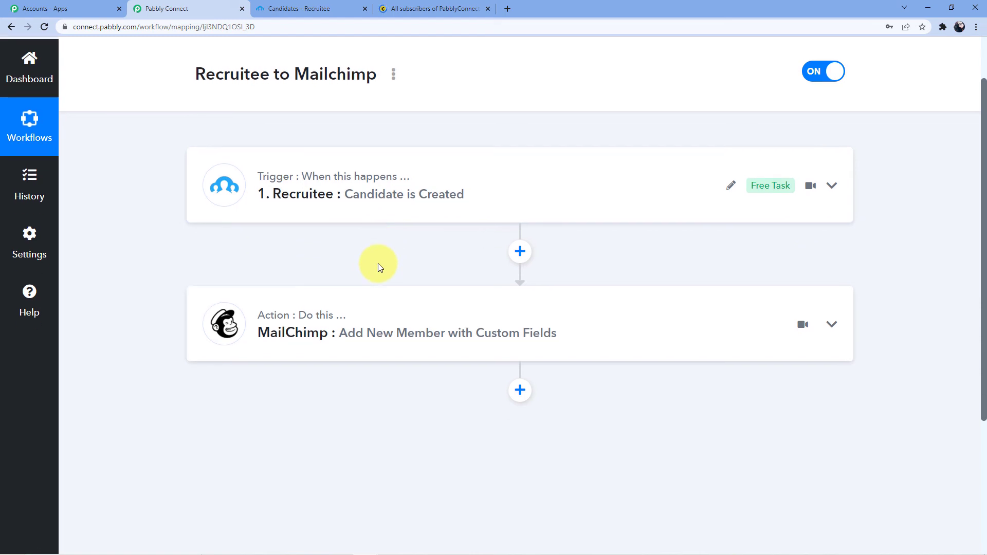